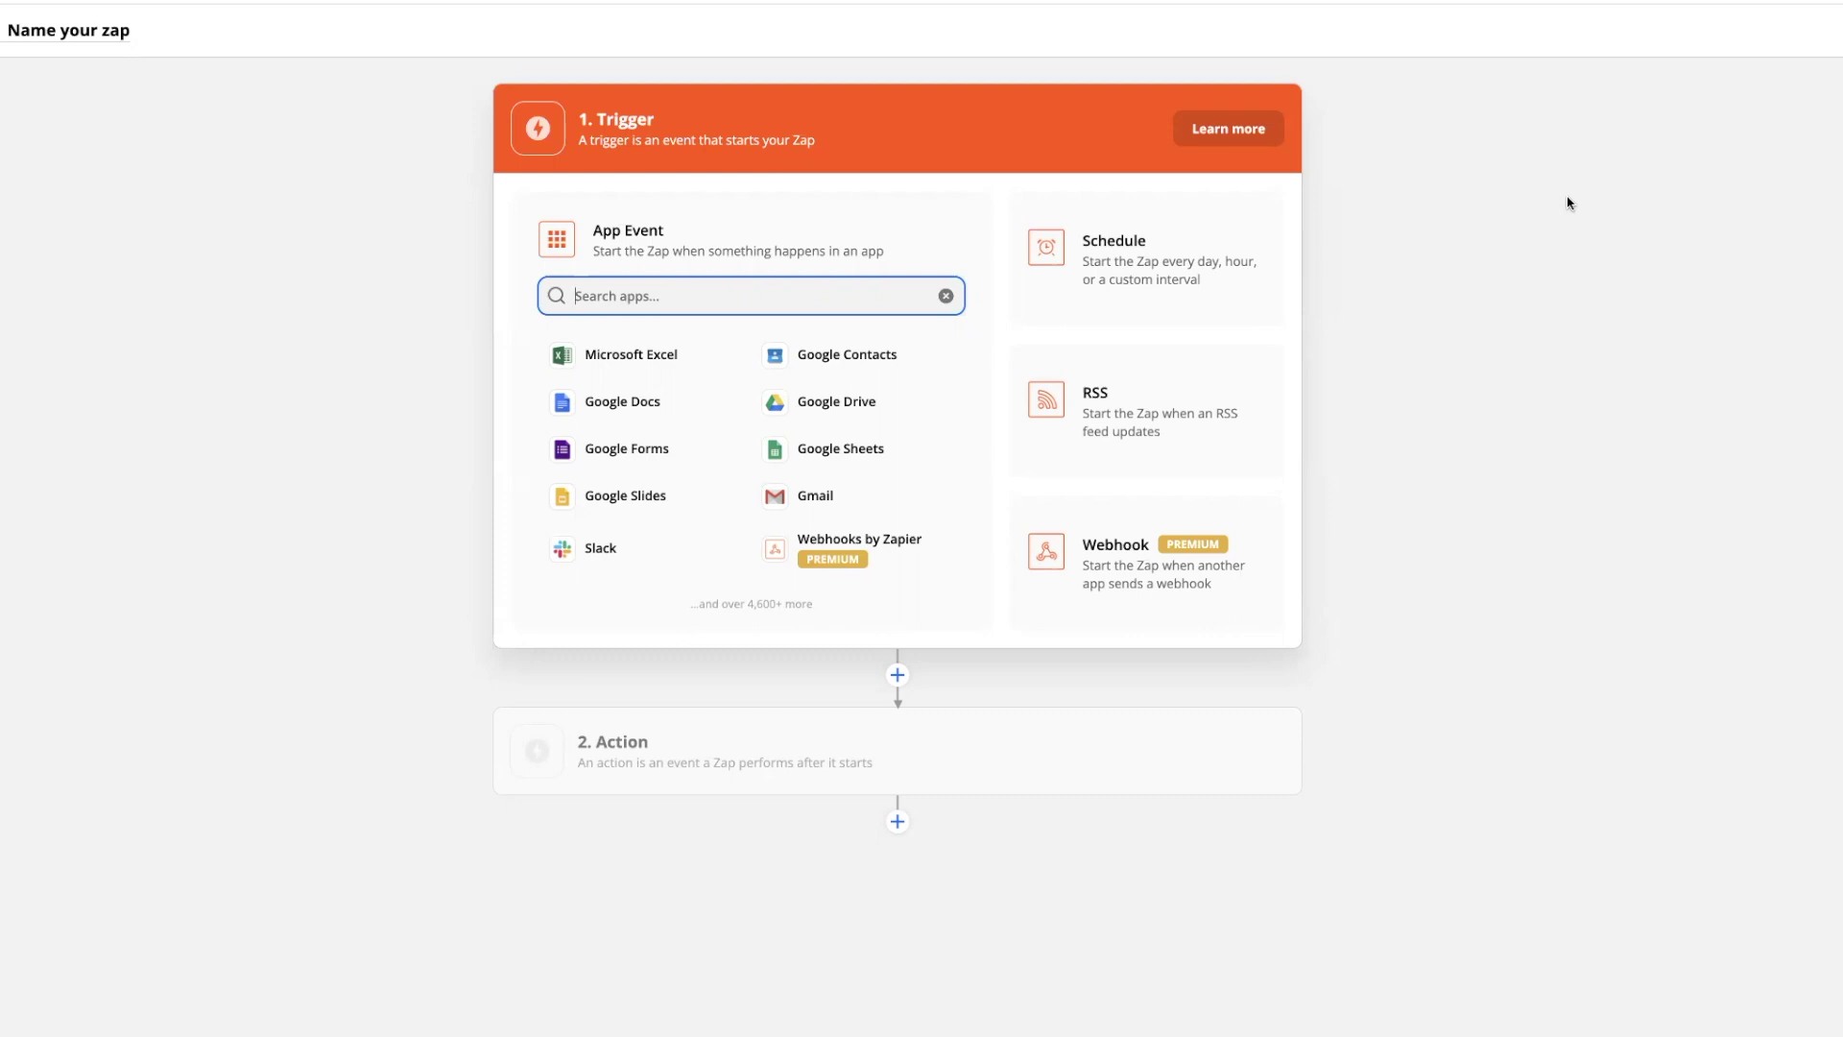
# Step: Set the zap trigger to Documate's Workflow Completed for the Sample Intake Form workflow
pyautogui.write('docu')
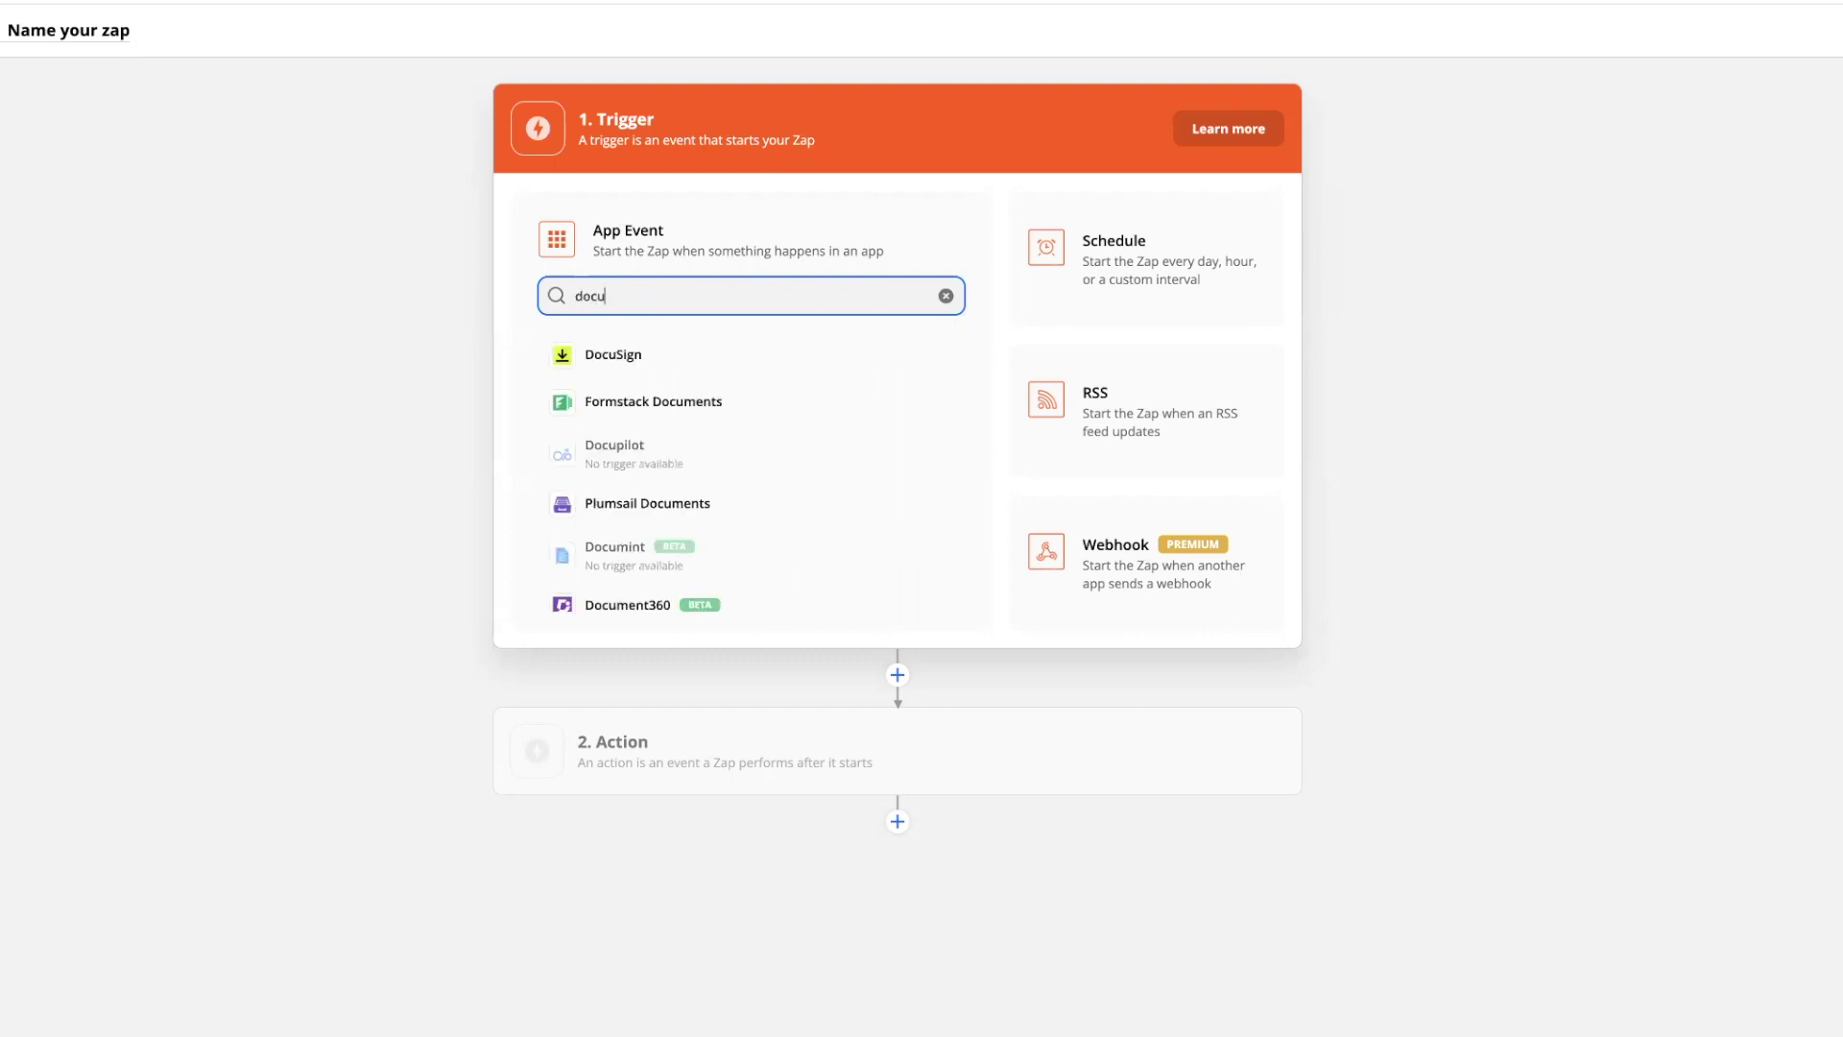
pyautogui.write('mate')
pyautogui.click(715, 354)
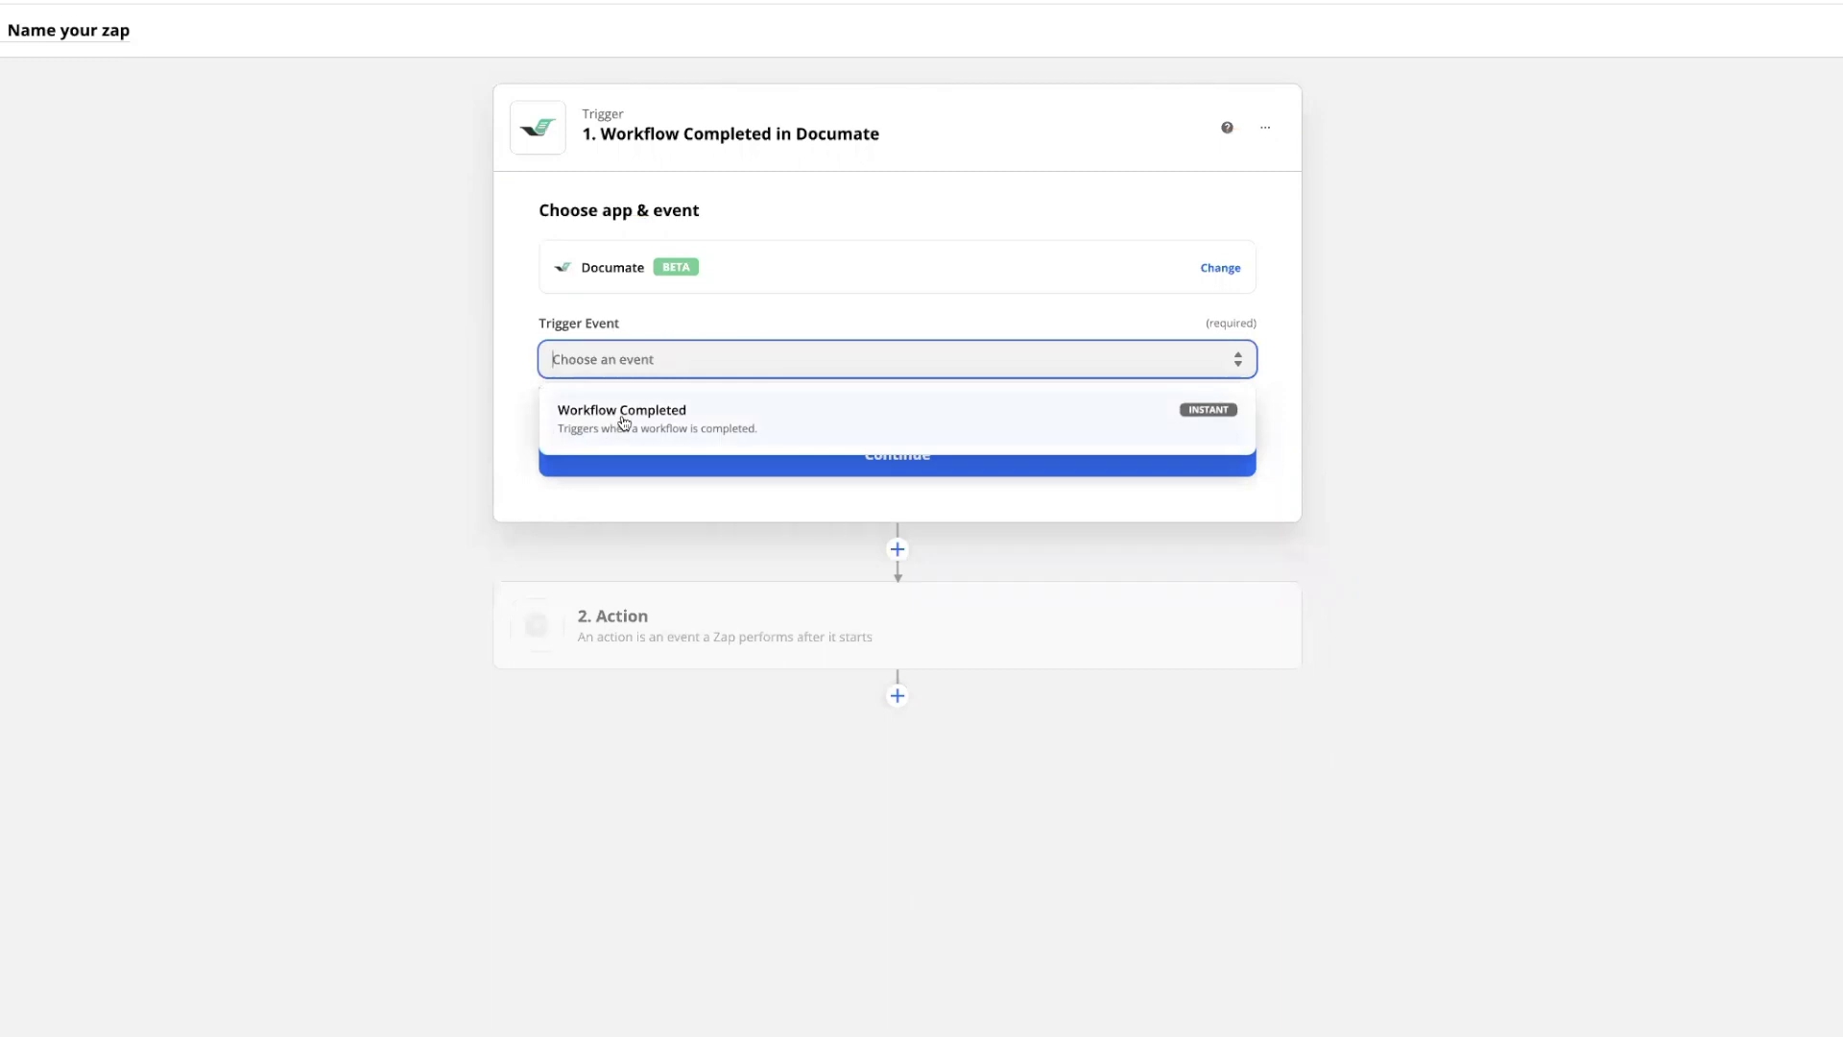
pyautogui.click(718, 429)
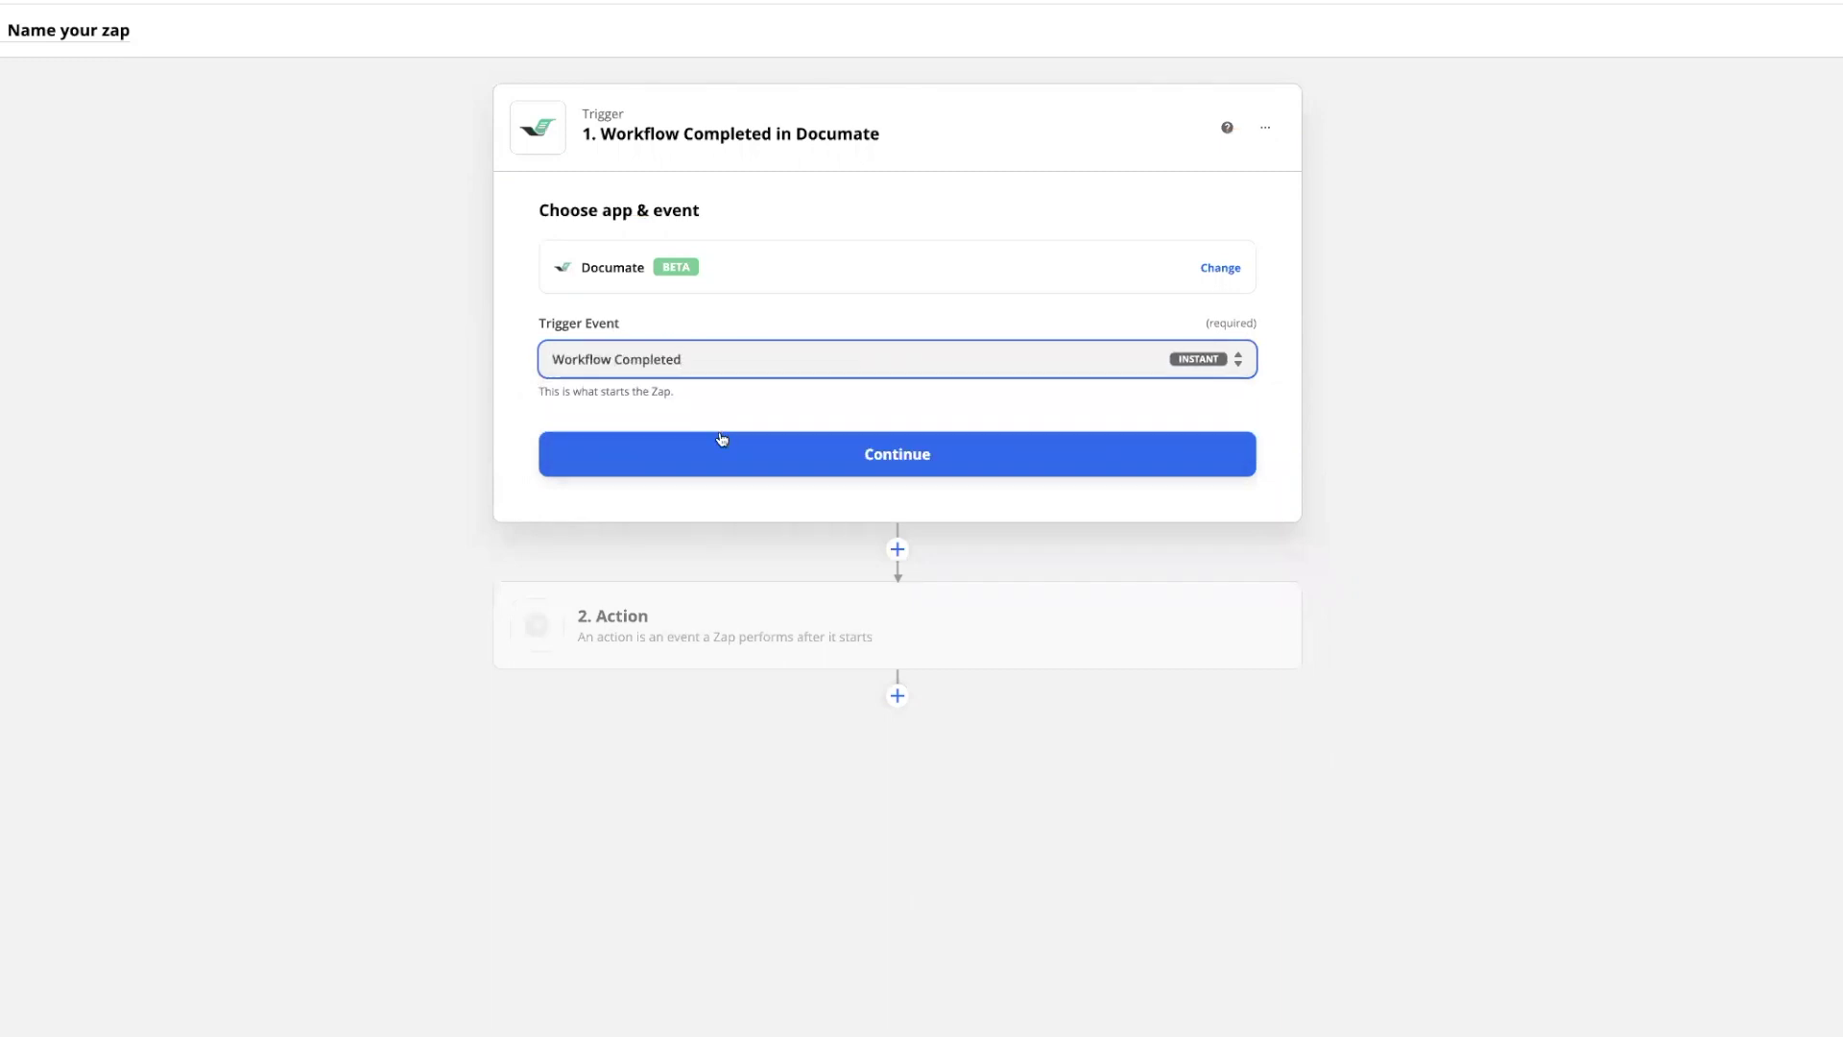
pyautogui.scroll(-1, 876, 704)
pyautogui.scroll(-2, 882, 703)
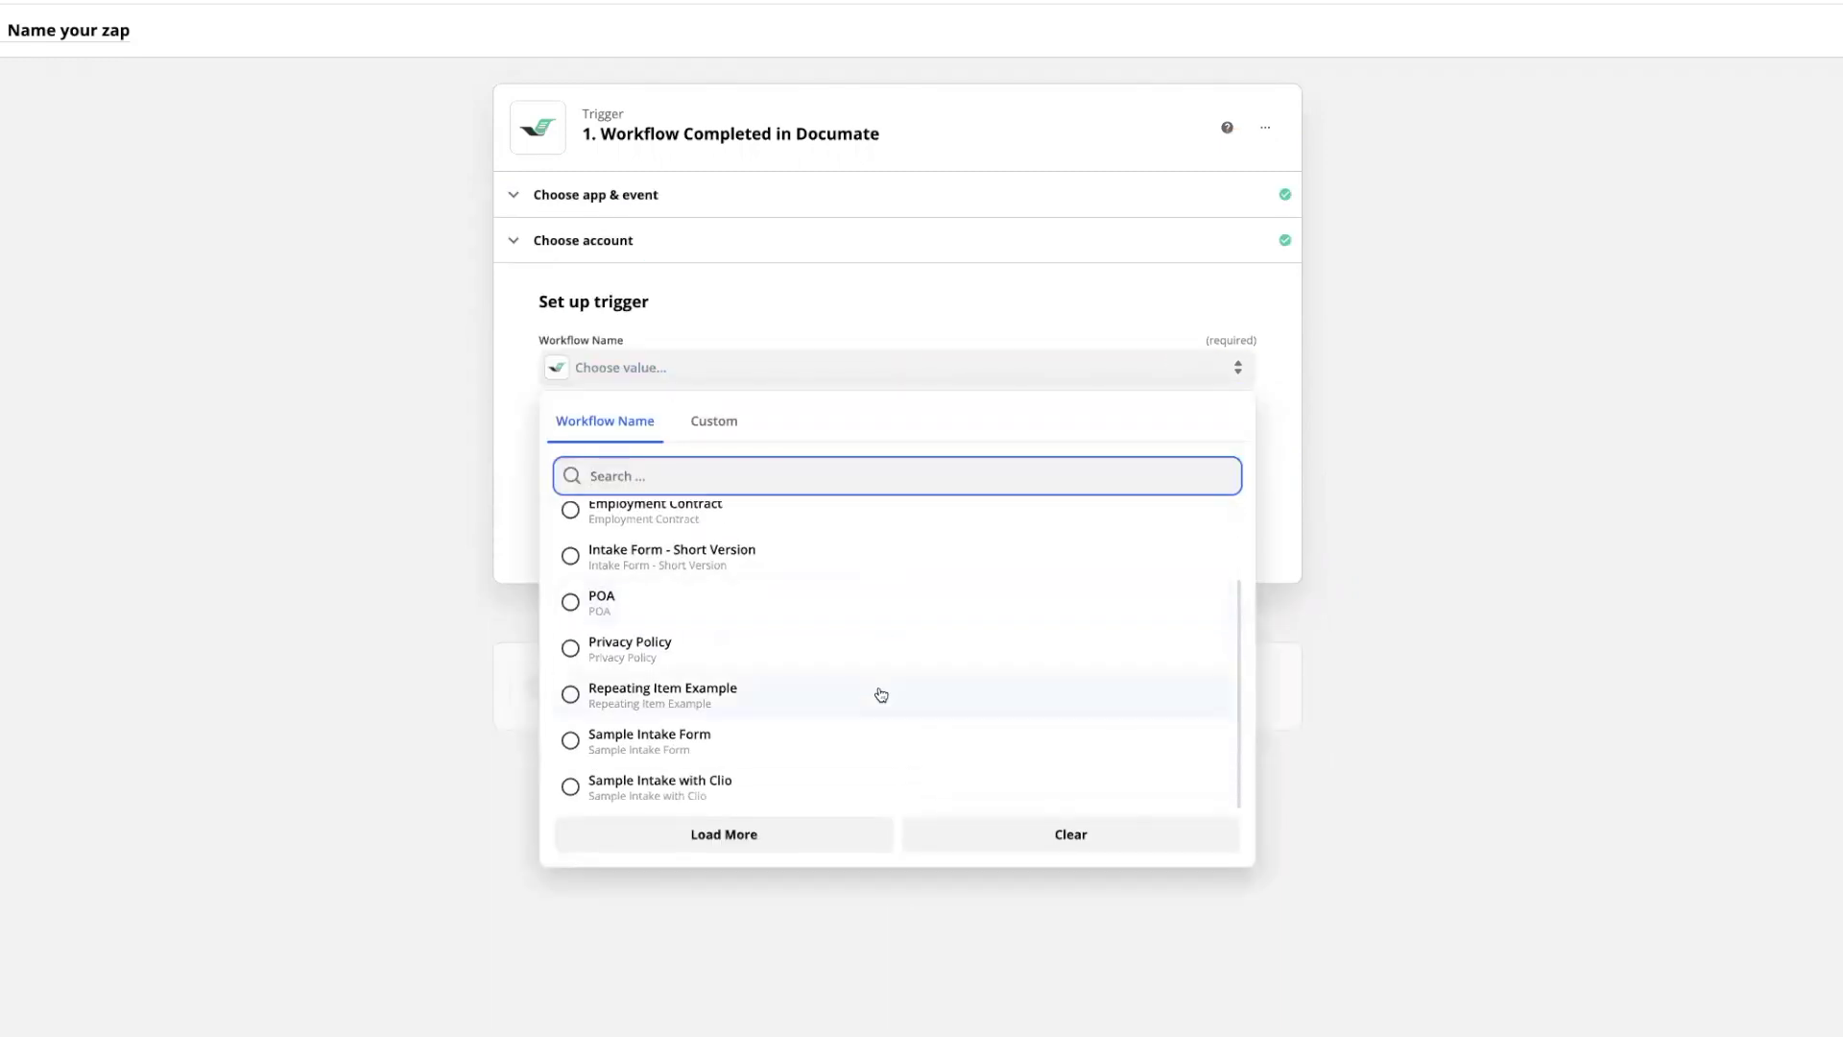
pyautogui.click(818, 753)
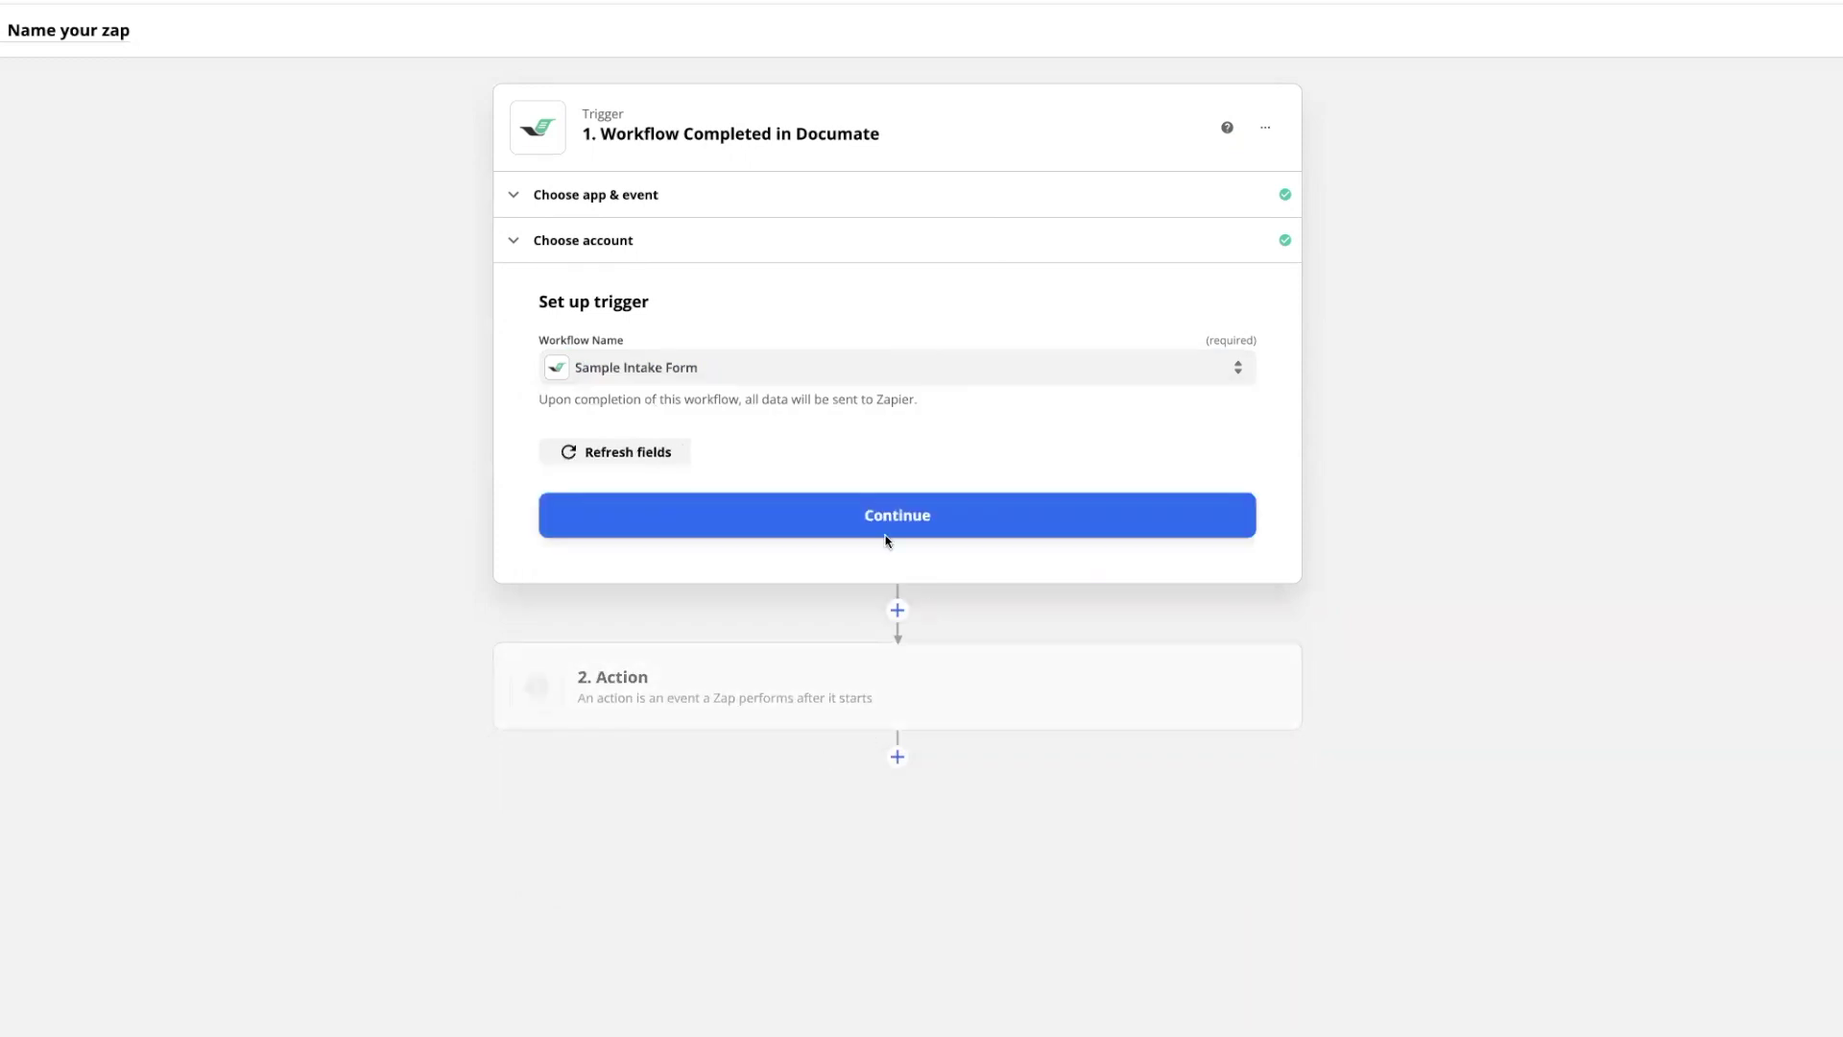
pyautogui.click(889, 526)
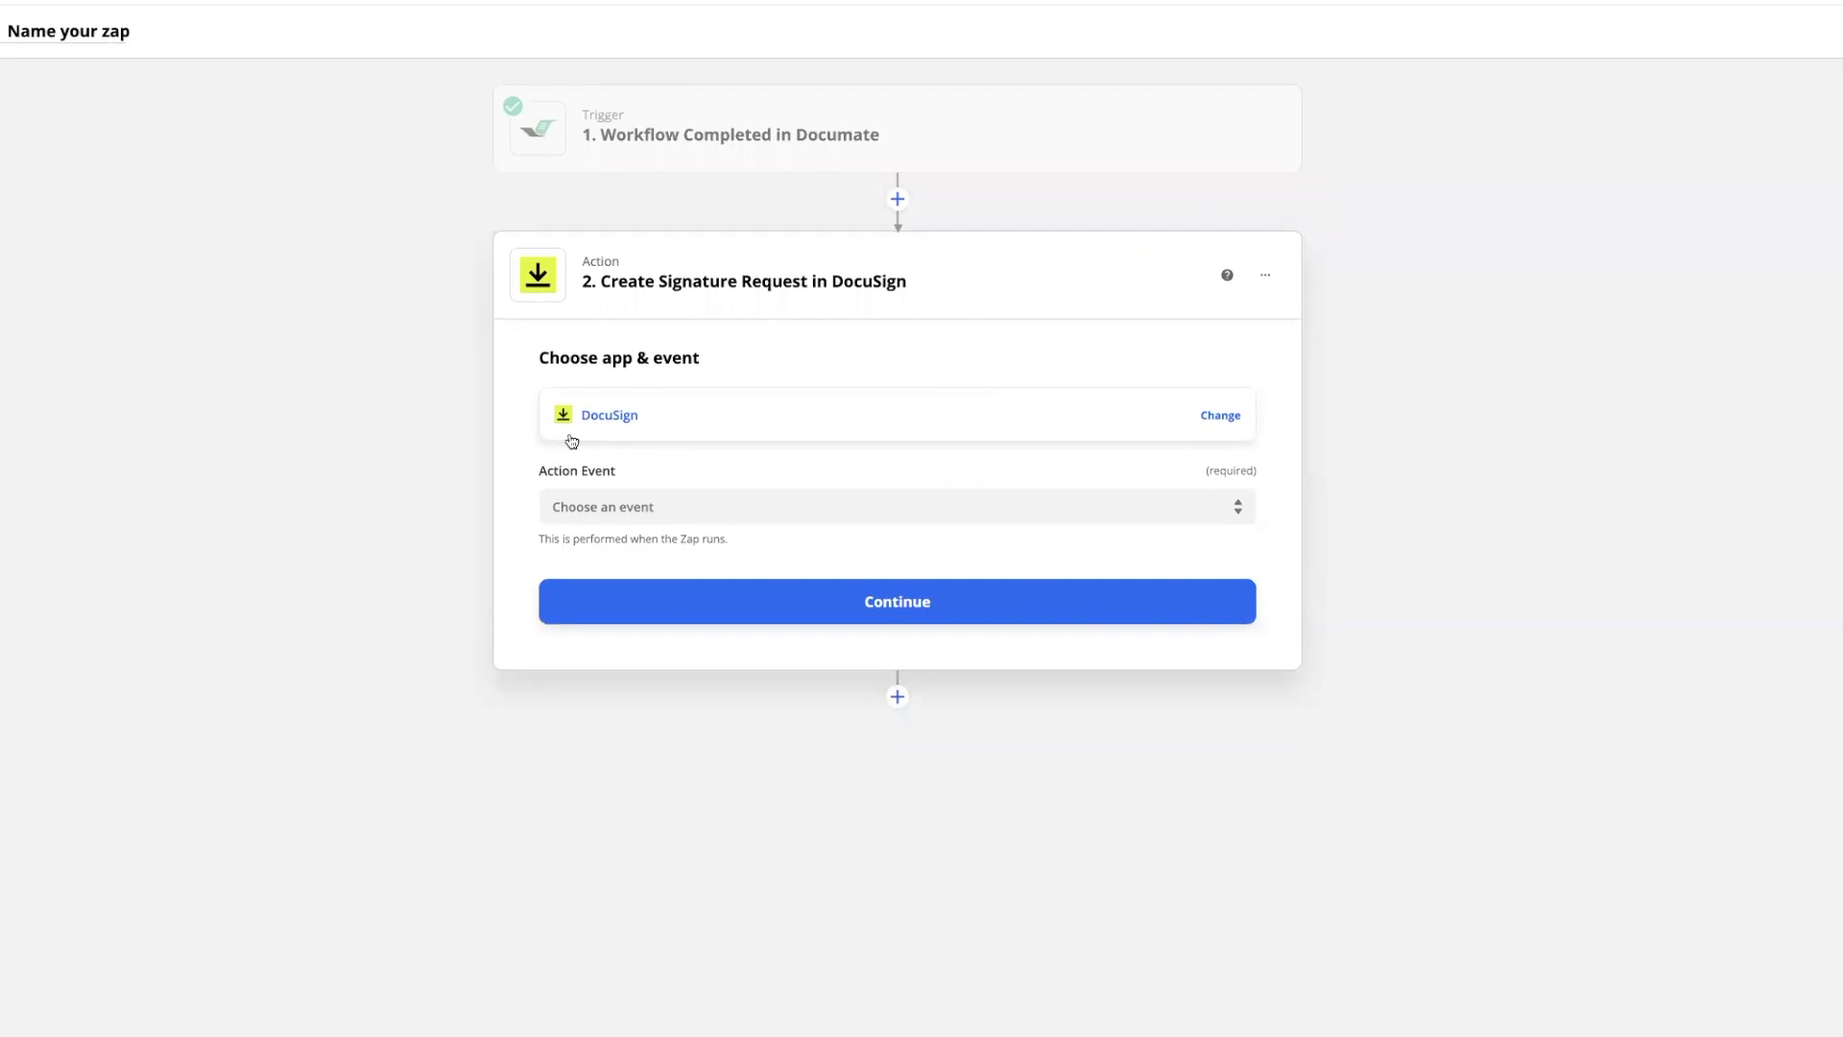
# Step: Make the DocuSign action Create Signature Request using the Engagement Letter template
pyautogui.click(661, 499)
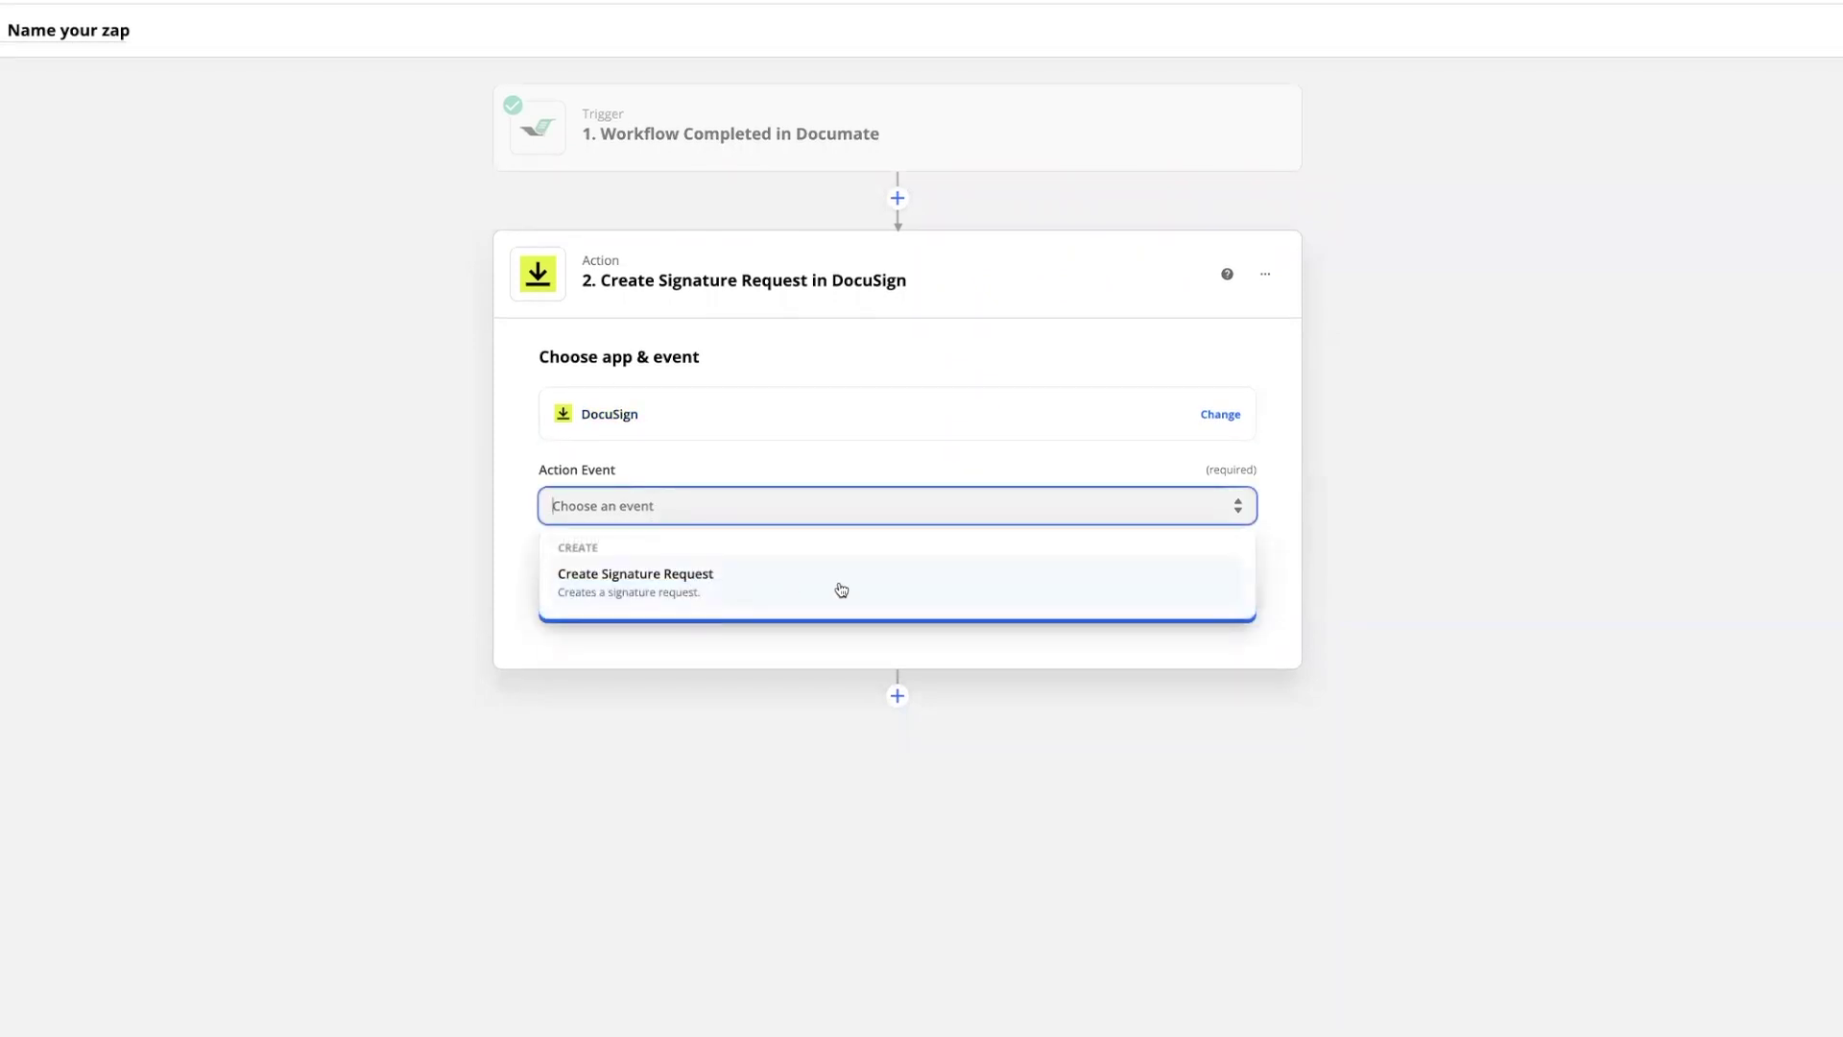
pyautogui.click(841, 590)
pyautogui.click(843, 595)
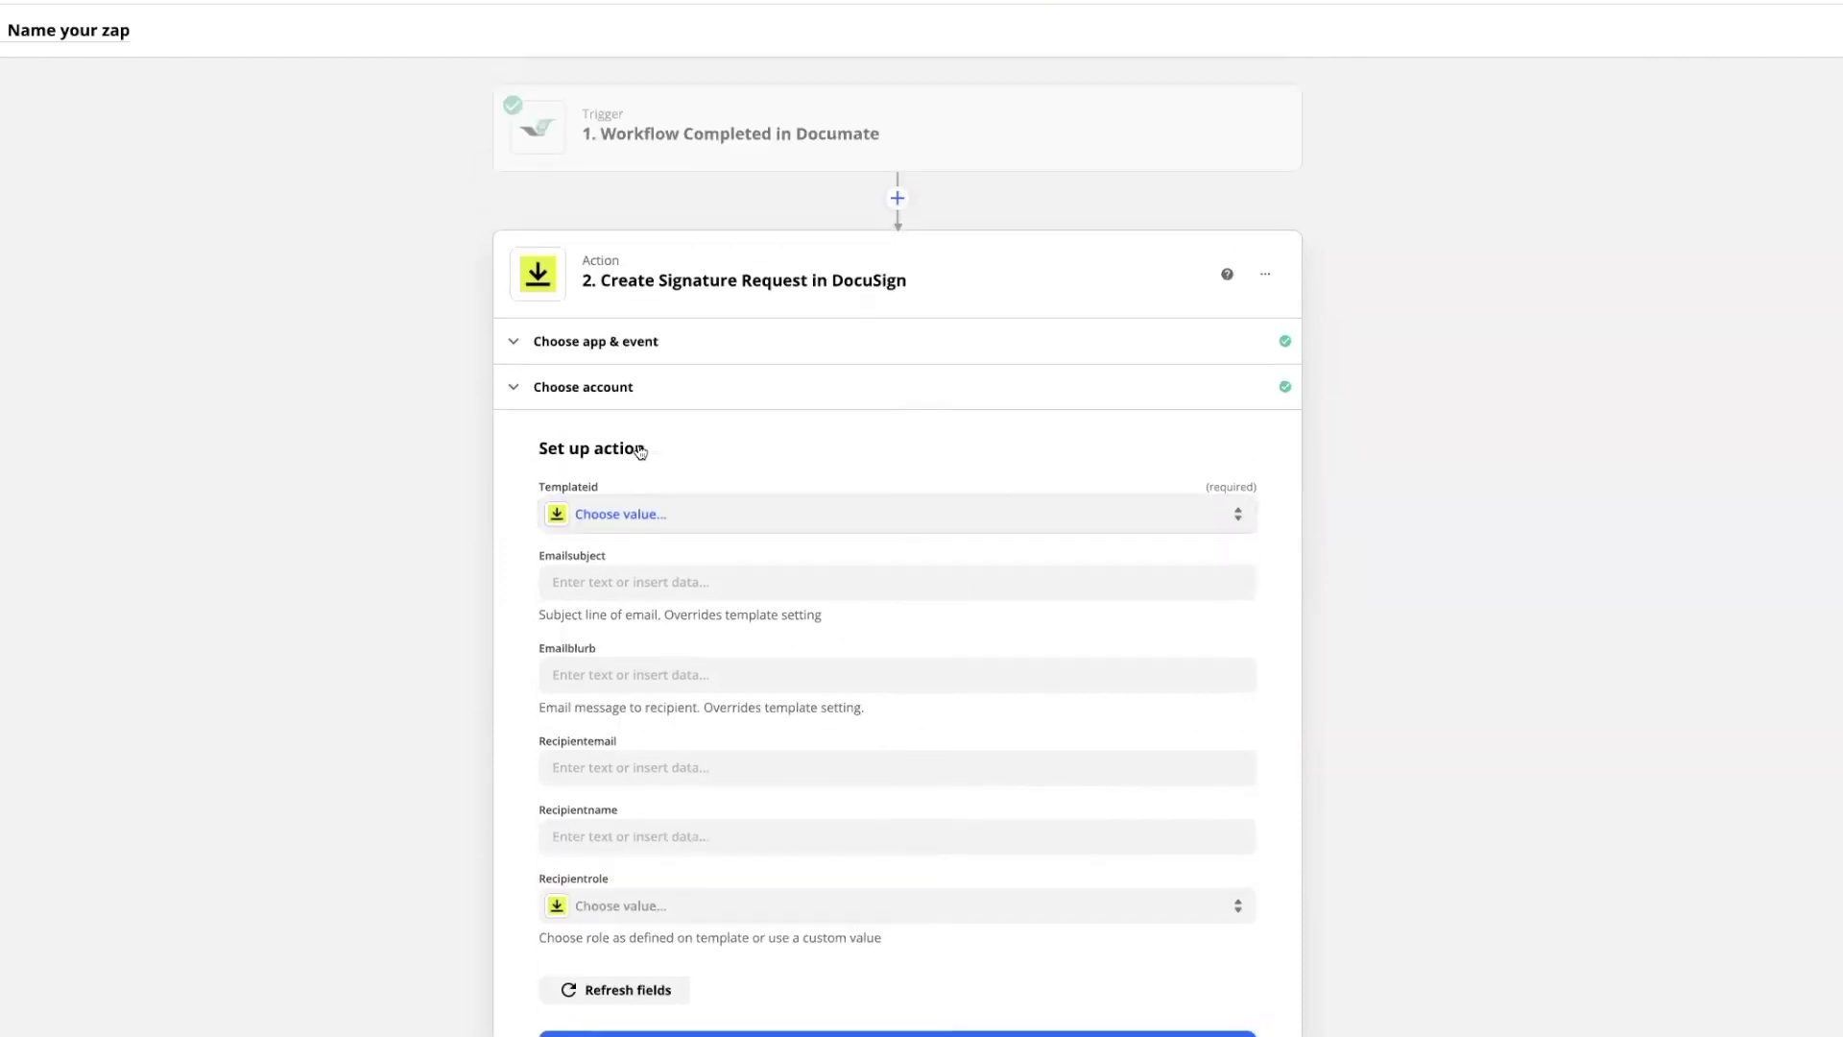
pyautogui.scroll(1, 641, 448)
# Step: Fill the subject and message, map Data Client Email and Data Client Name, and set role Client
pyautogui.click(715, 583)
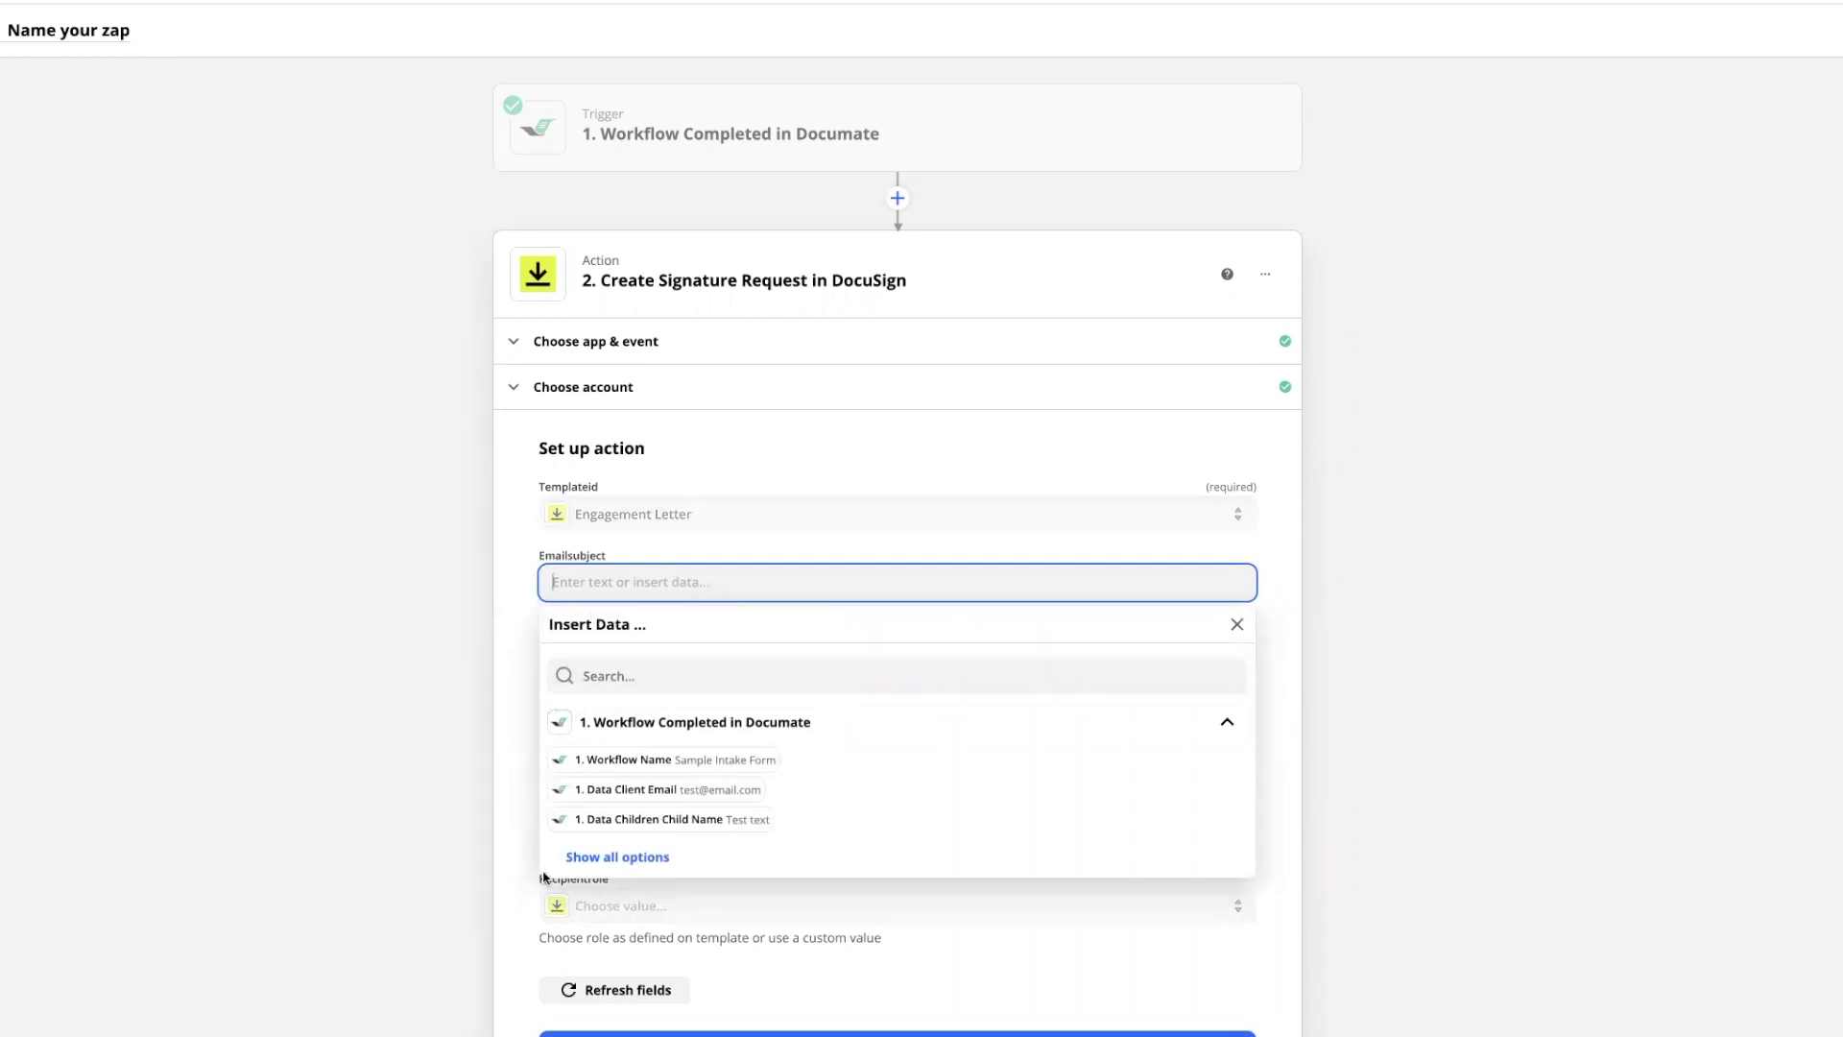
pyautogui.scroll(-1, 640, 820)
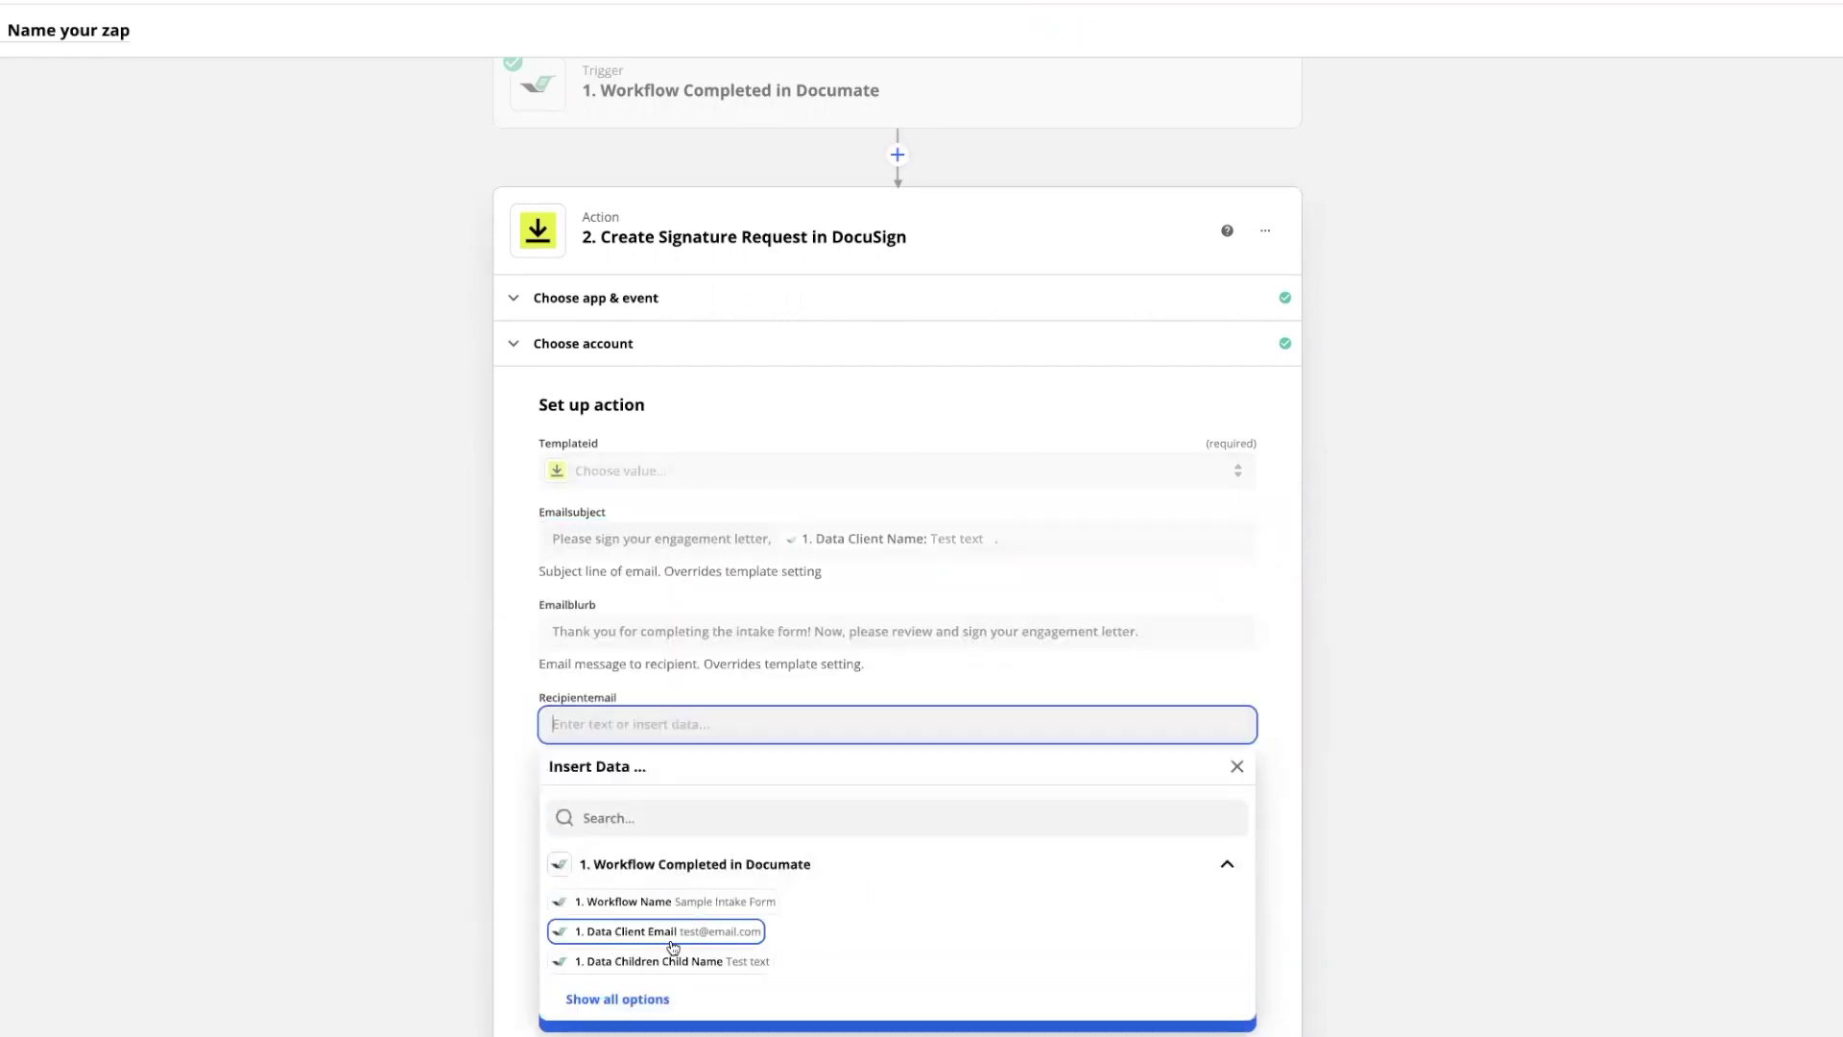
pyautogui.click(673, 931)
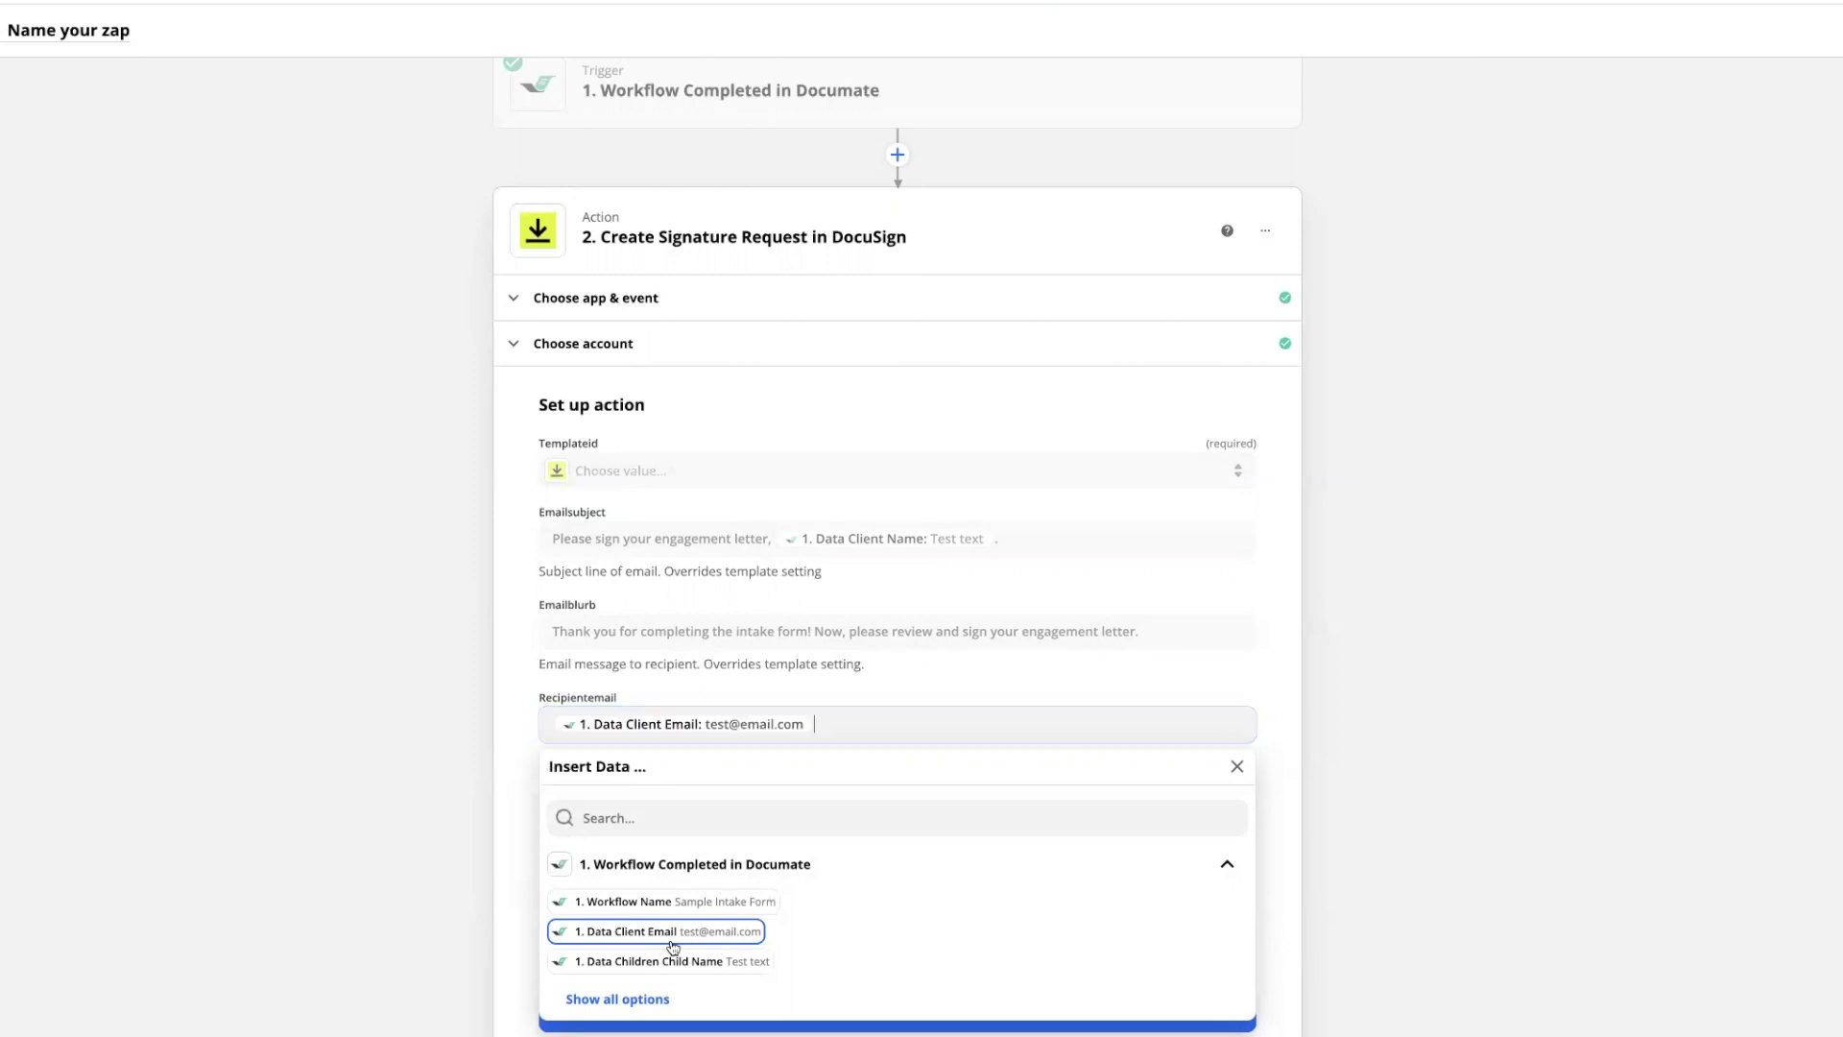
pyautogui.press('Tab')
pyautogui.click(631, 983)
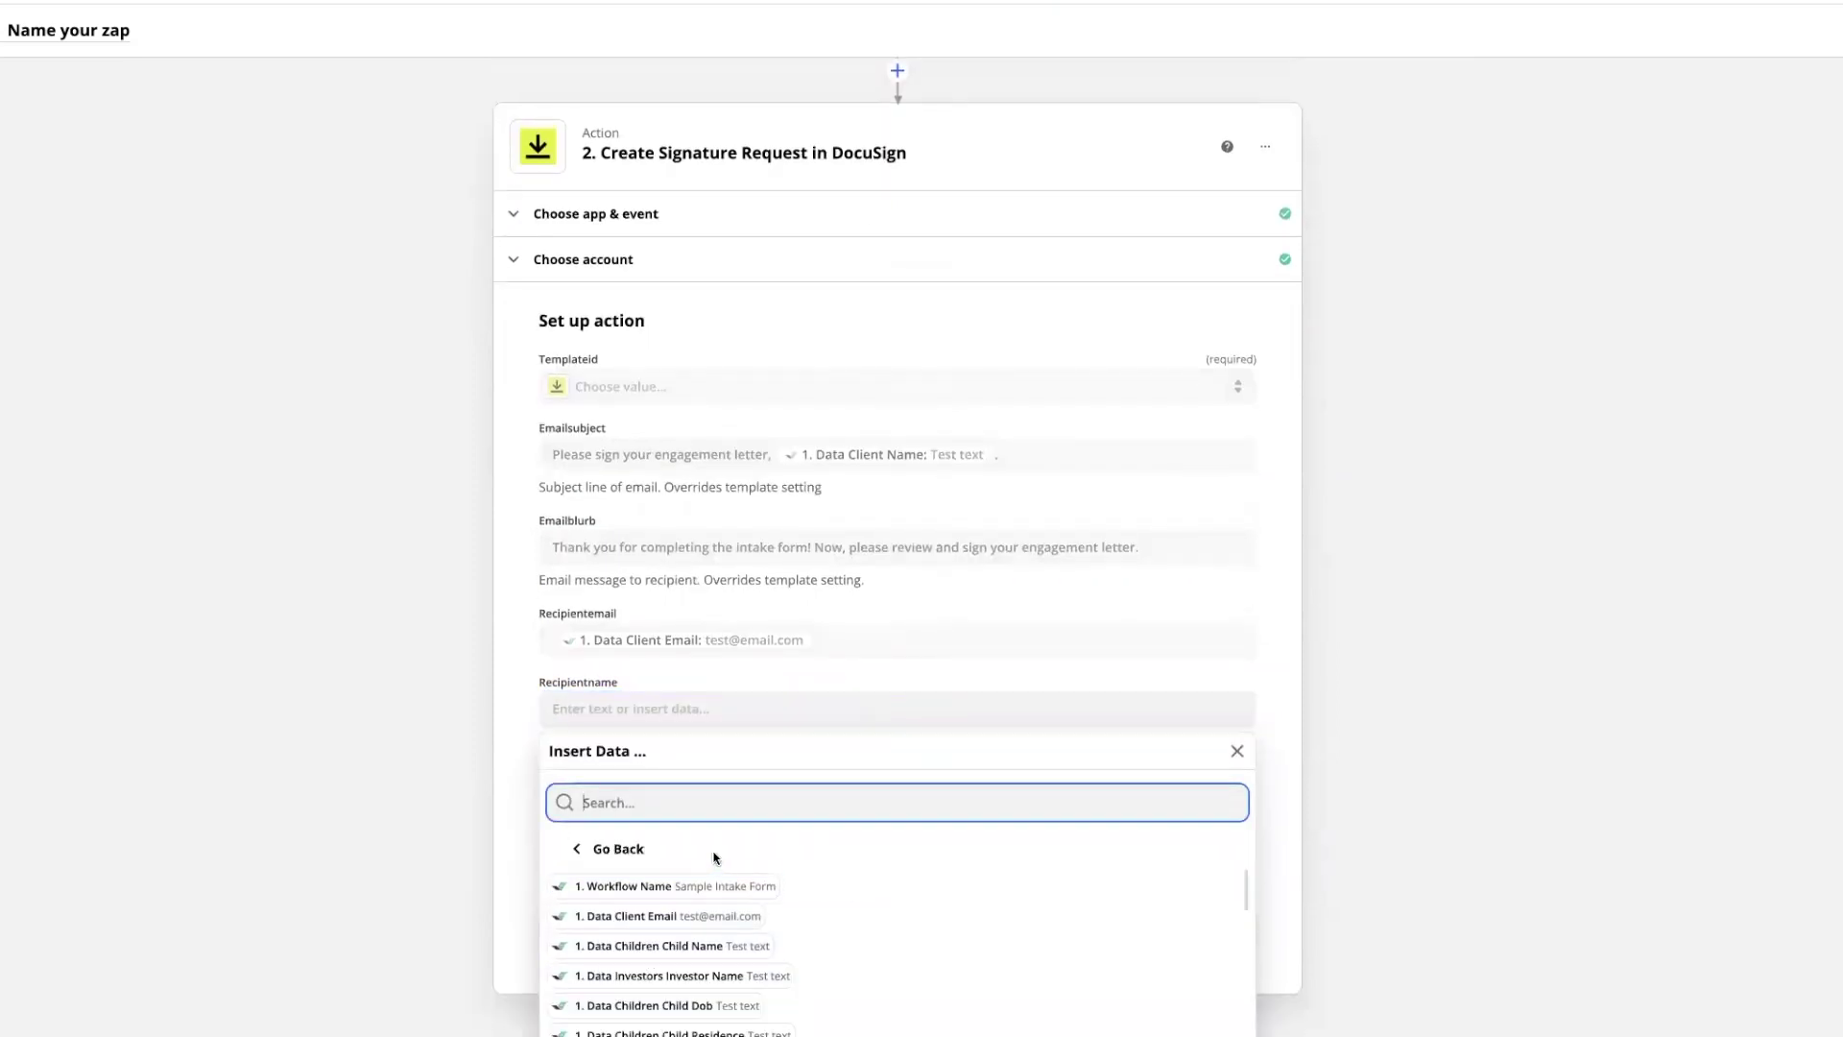
pyautogui.write('nt Na')
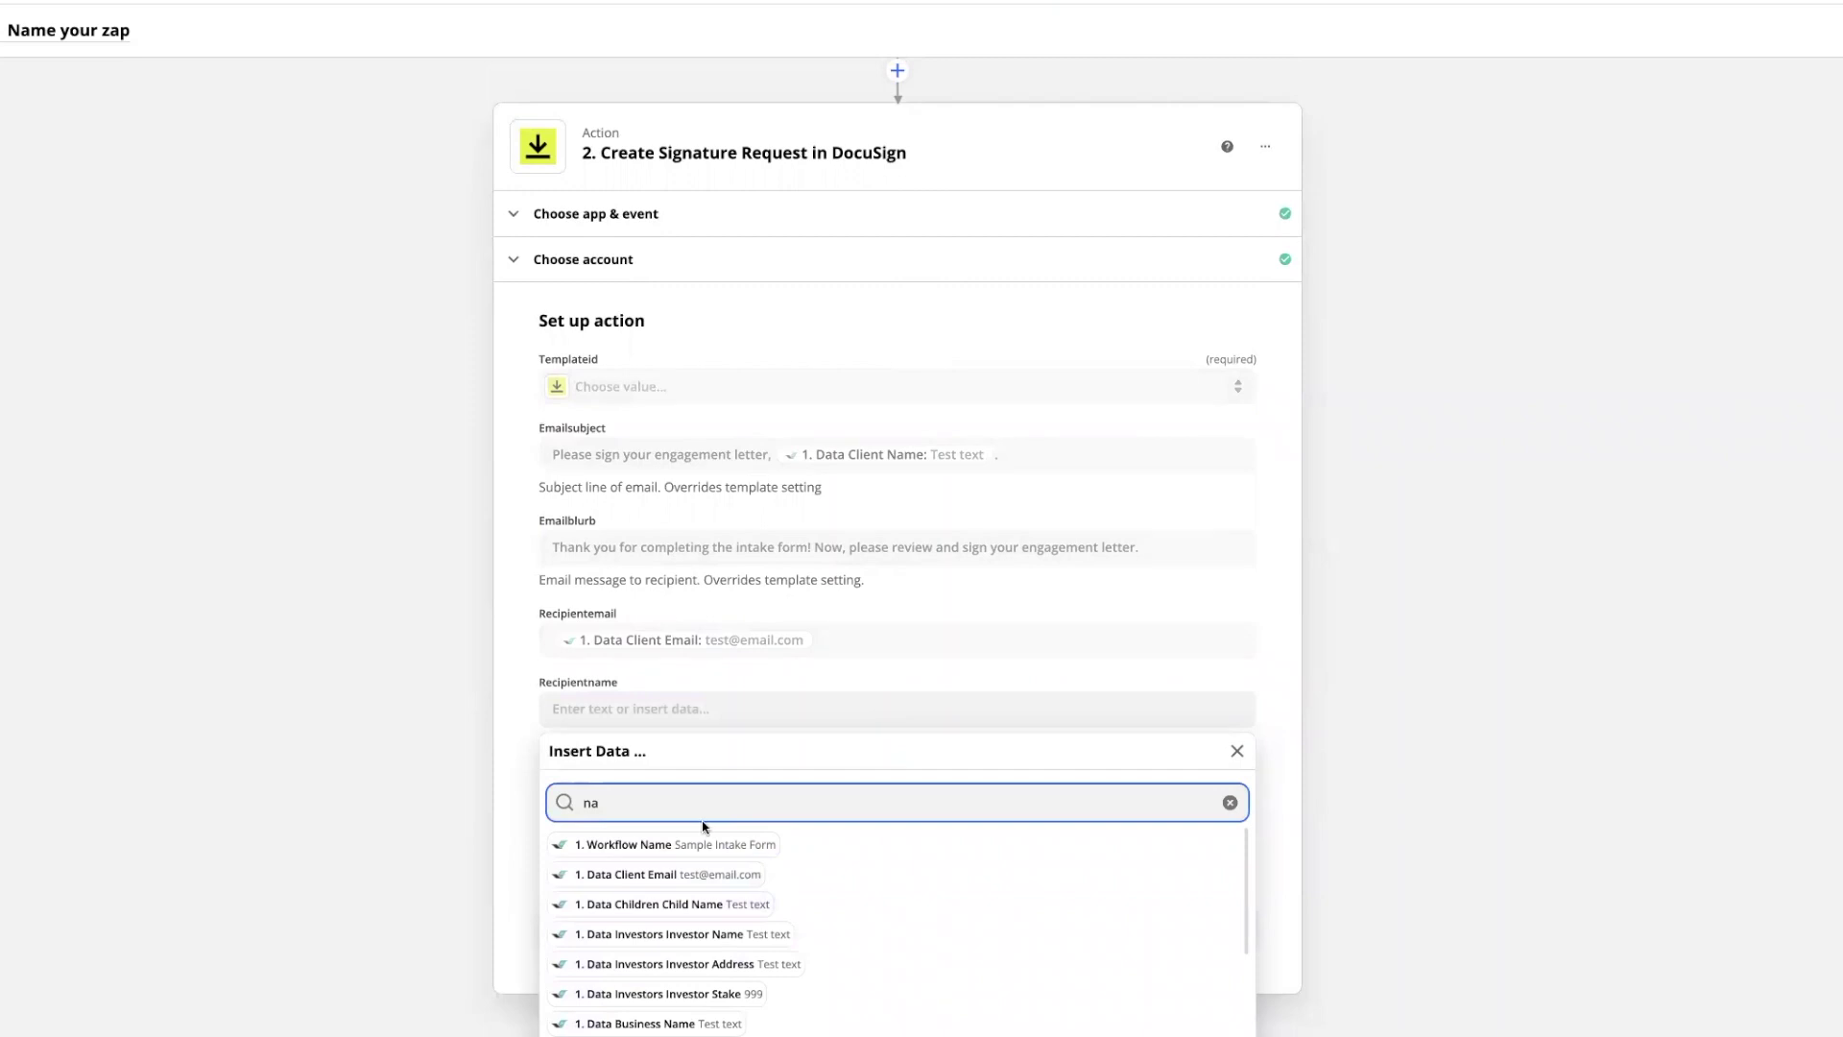
pyautogui.write('m')
pyautogui.press('Return')
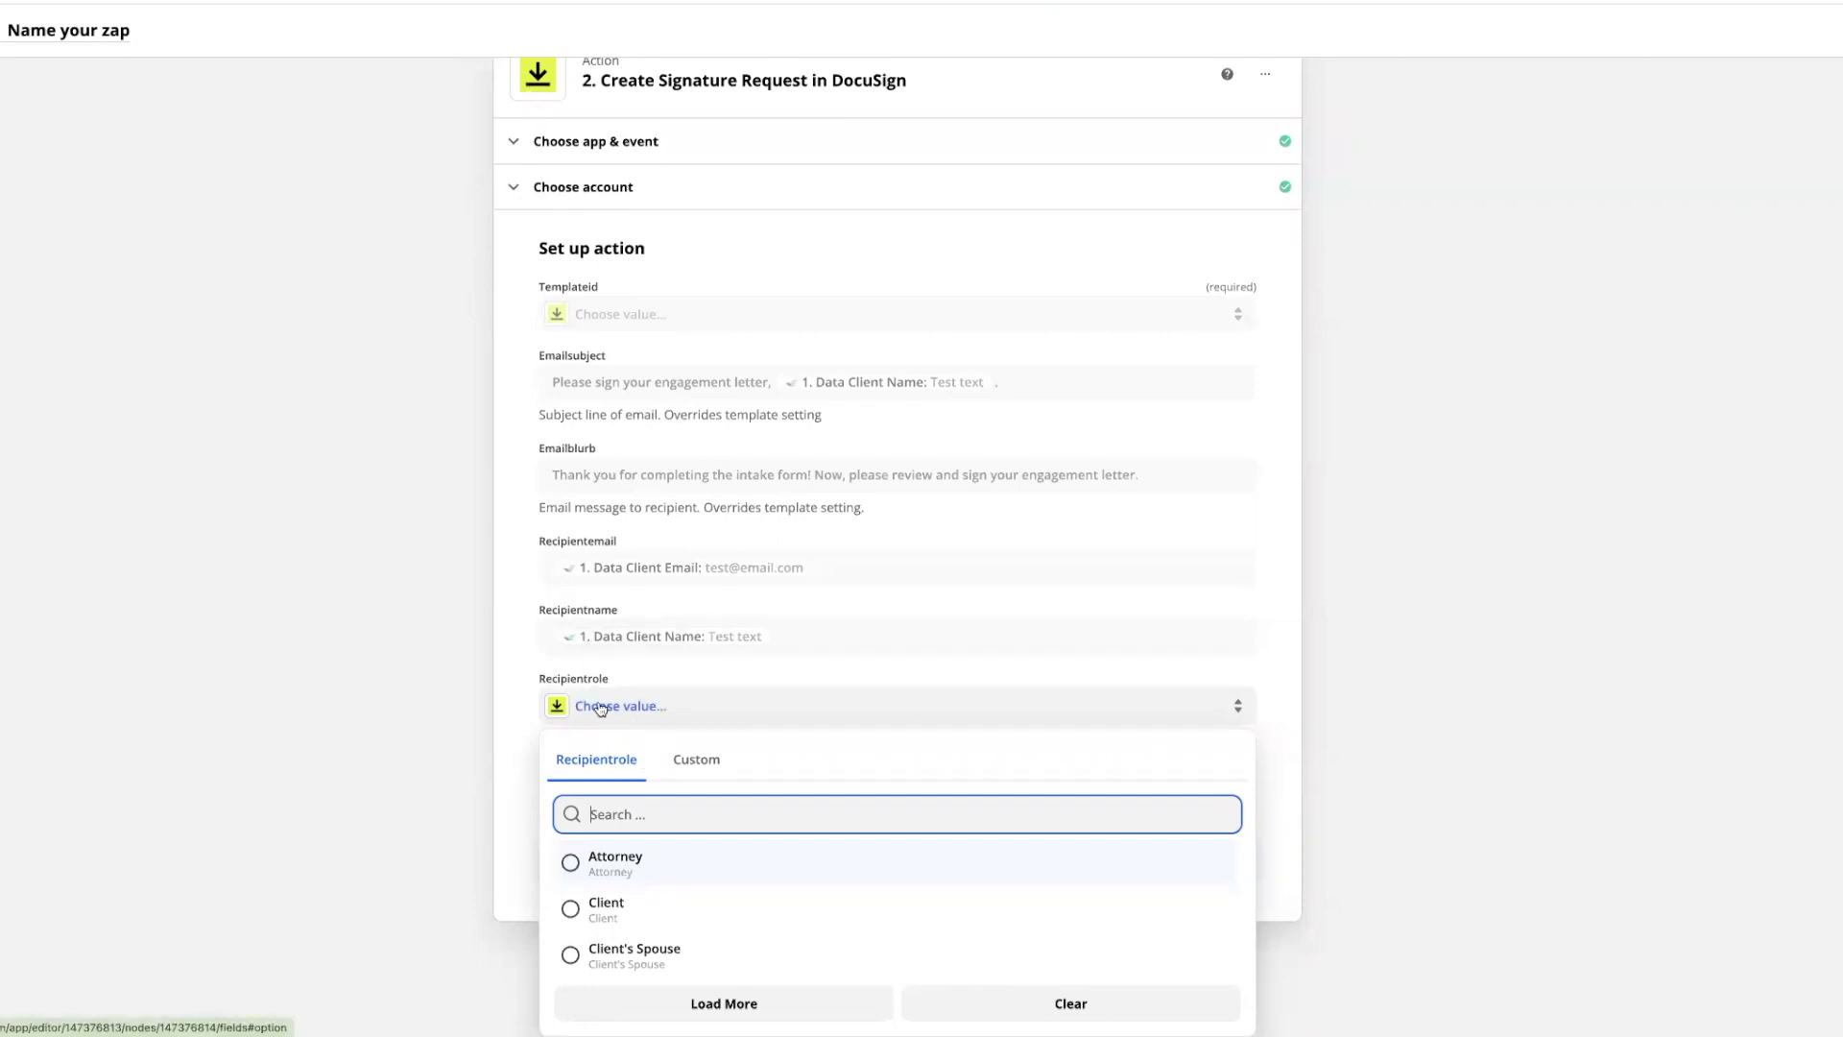
pyautogui.click(643, 910)
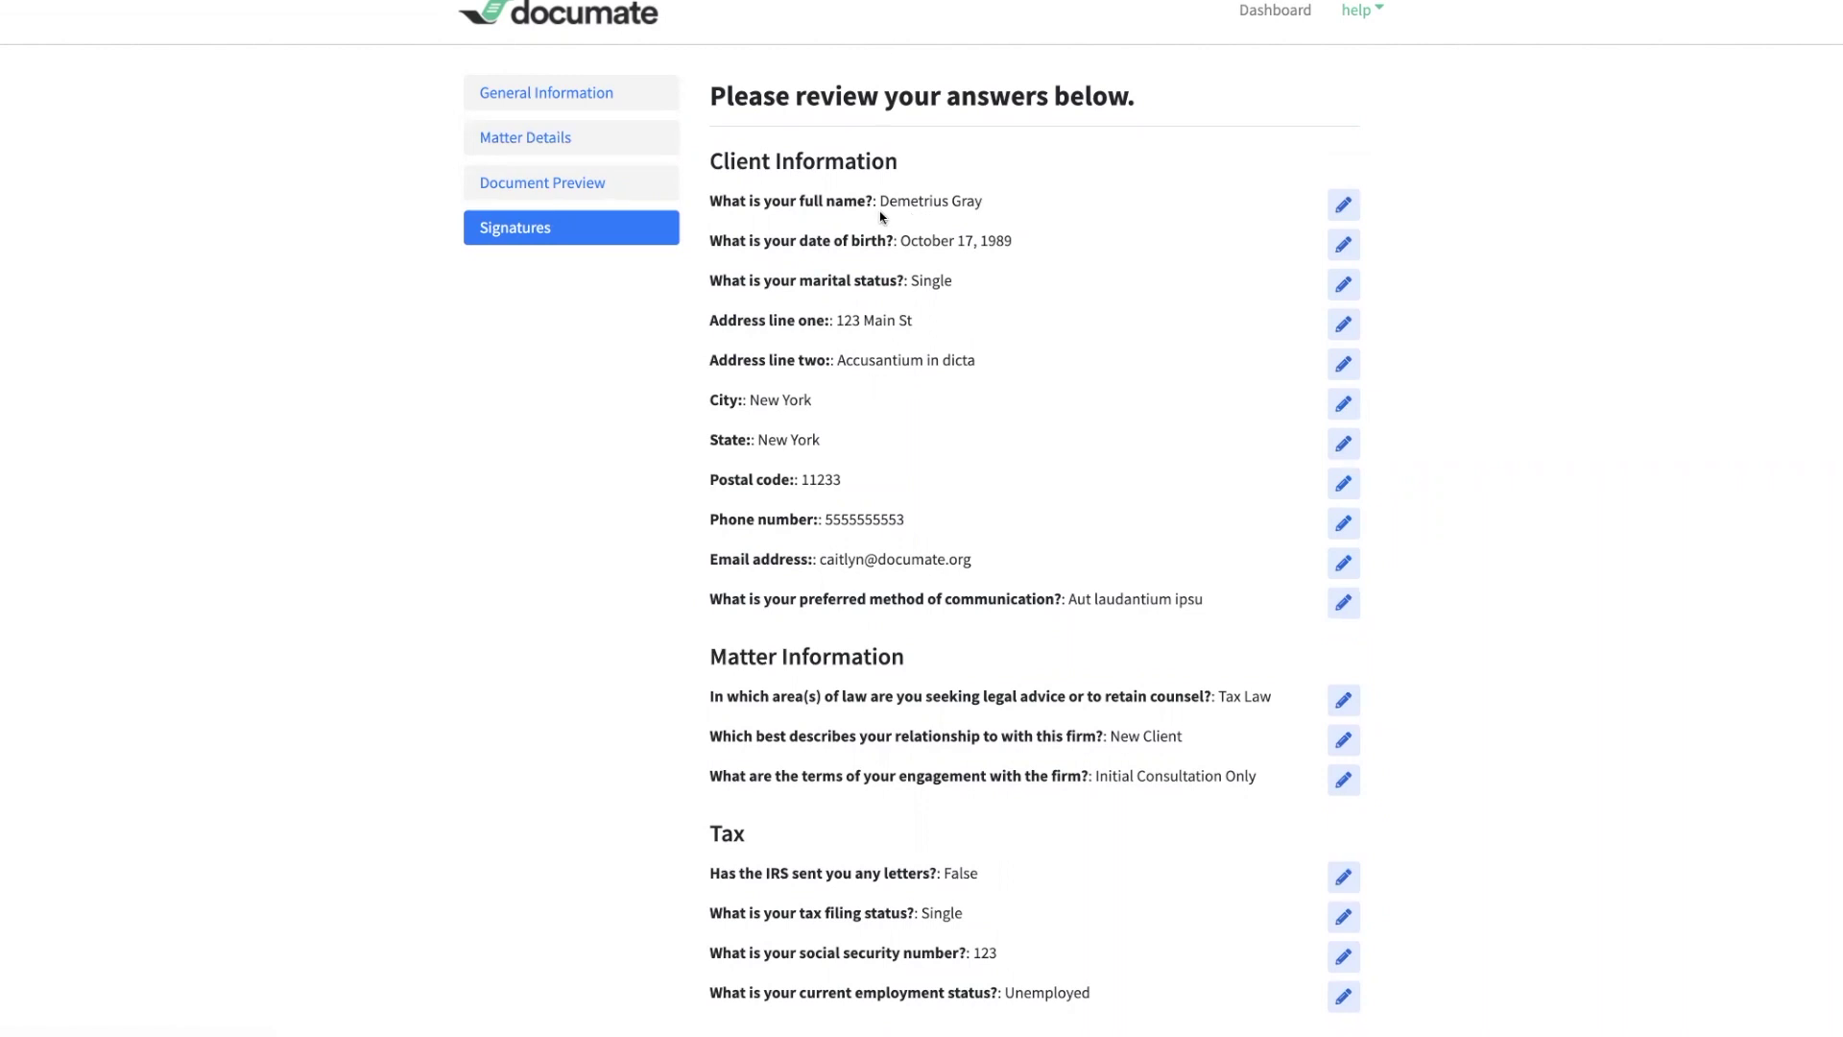
# Step: Scroll through the client's intake answers on the Documate review page to Signatures
pyautogui.moveTo(879, 210); pyautogui.dragTo(1003, 206)
pyautogui.click(1011, 236)
pyautogui.scroll(-5, 988, 245)
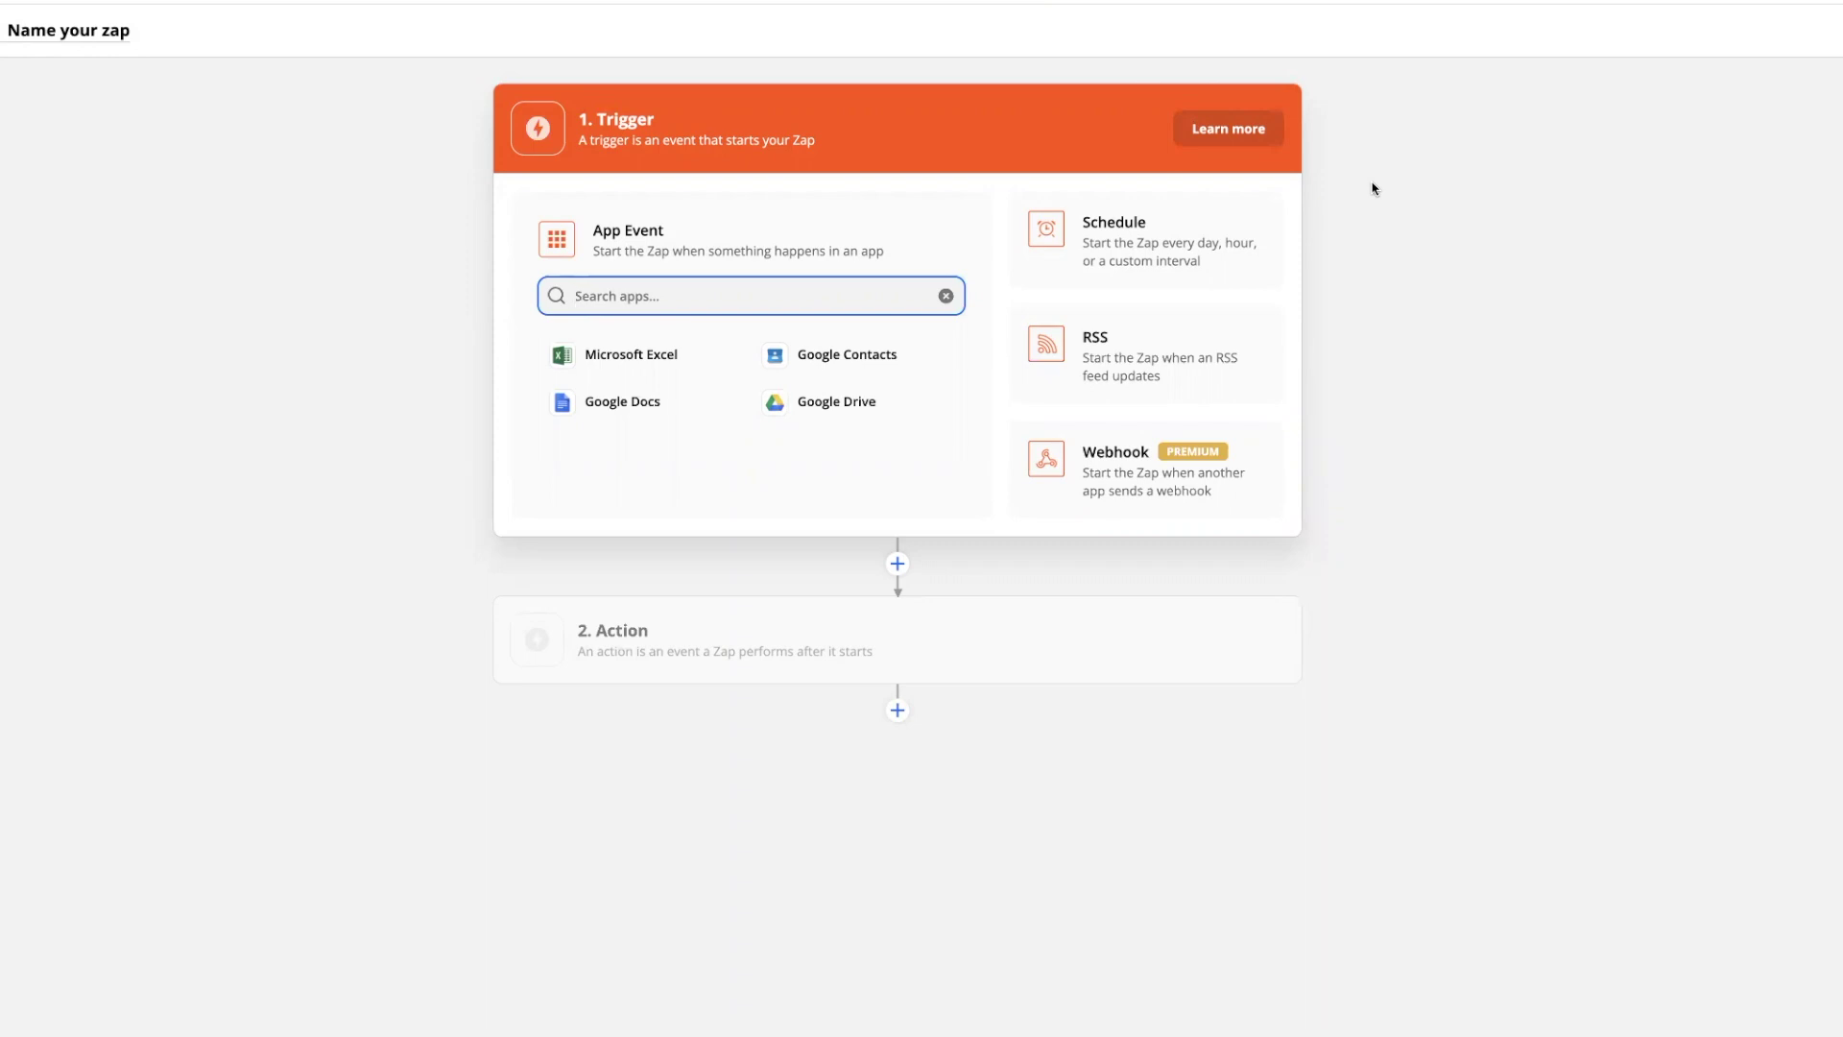
# Step: Trigger the new zap on DocuSign Envelope Sent or Completed, status Completed, with form data downloaded
pyautogui.write('doc')
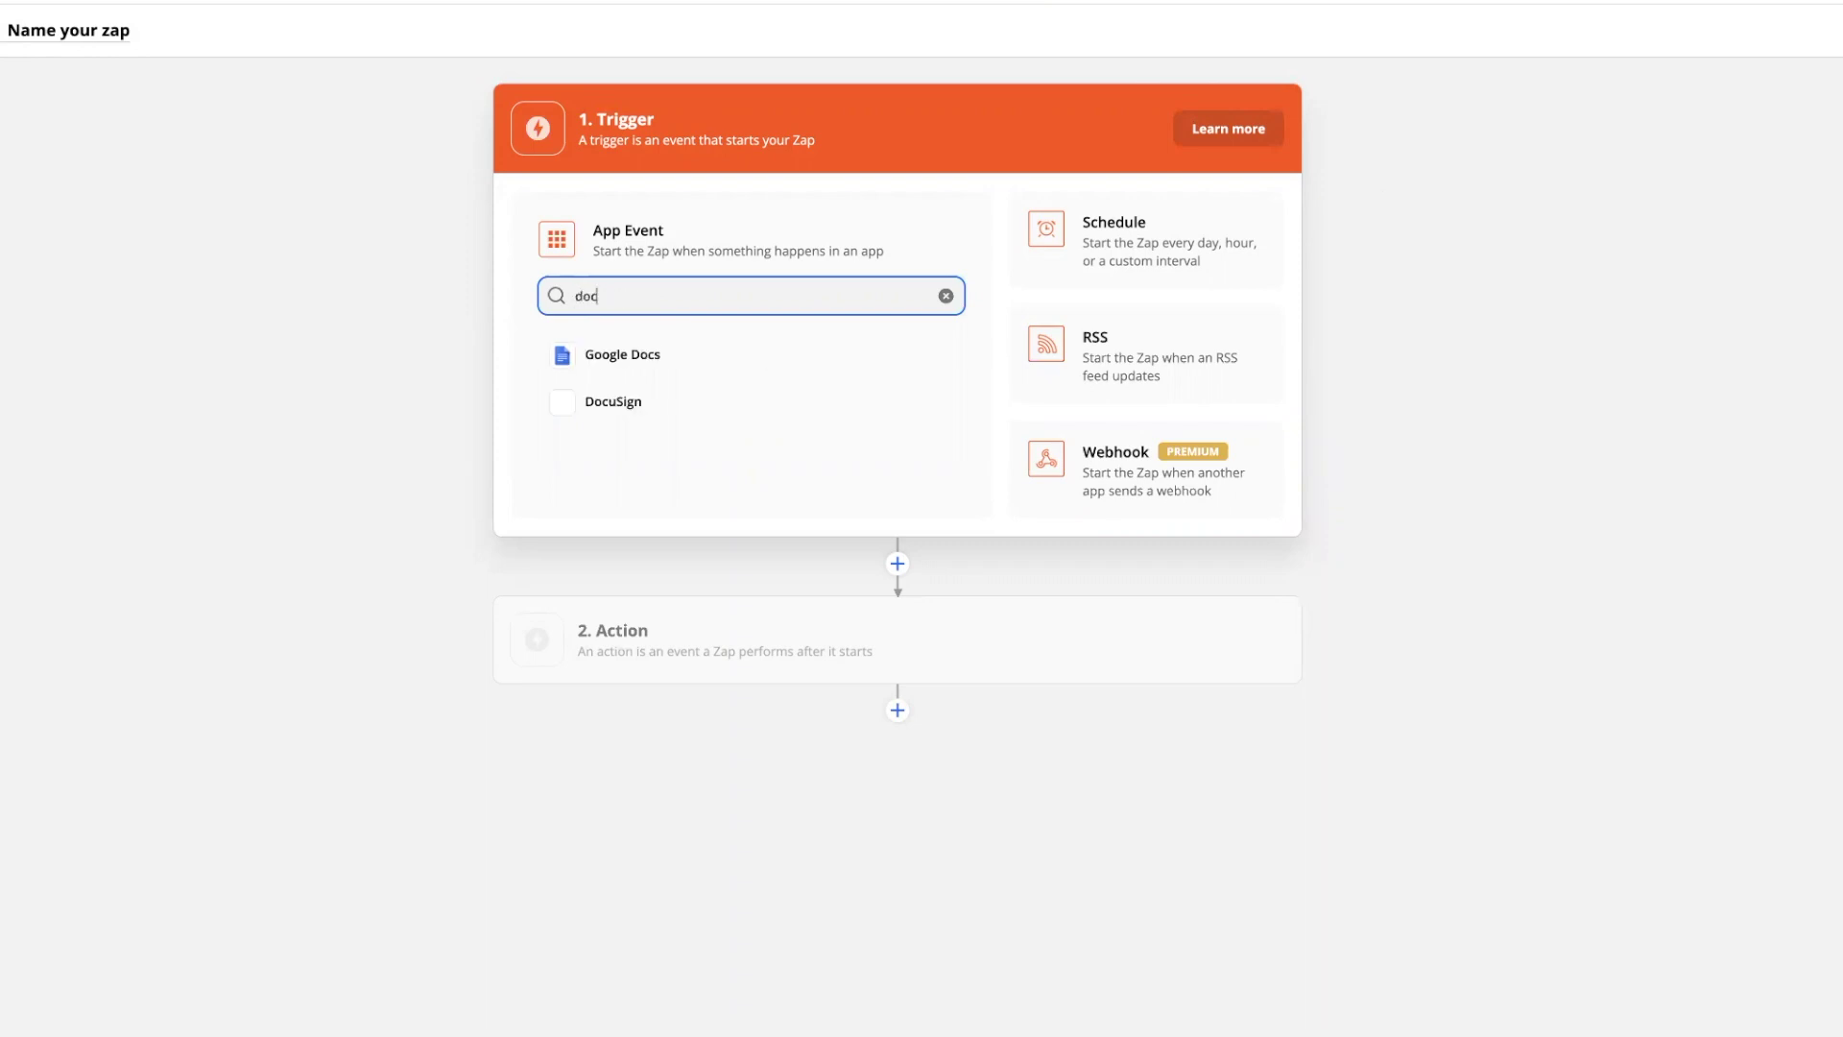
pyautogui.write('us')
pyautogui.click(700, 349)
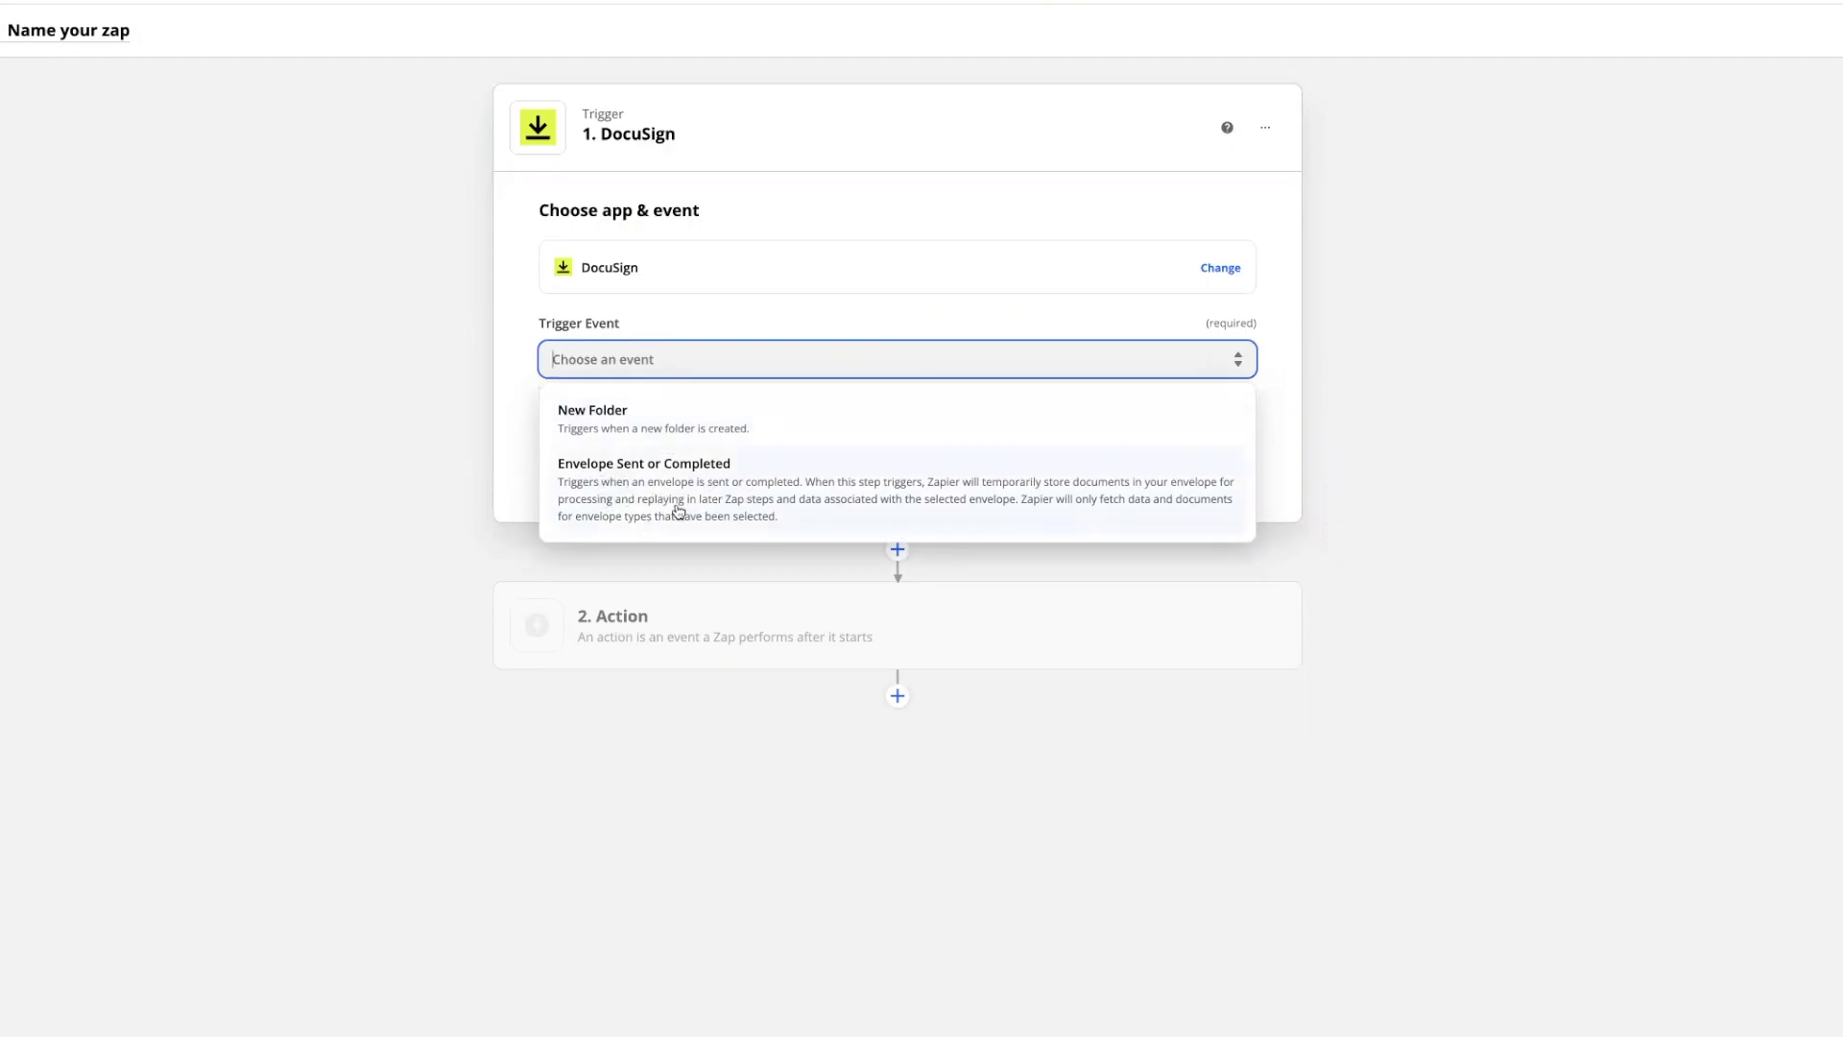
pyautogui.click(736, 477)
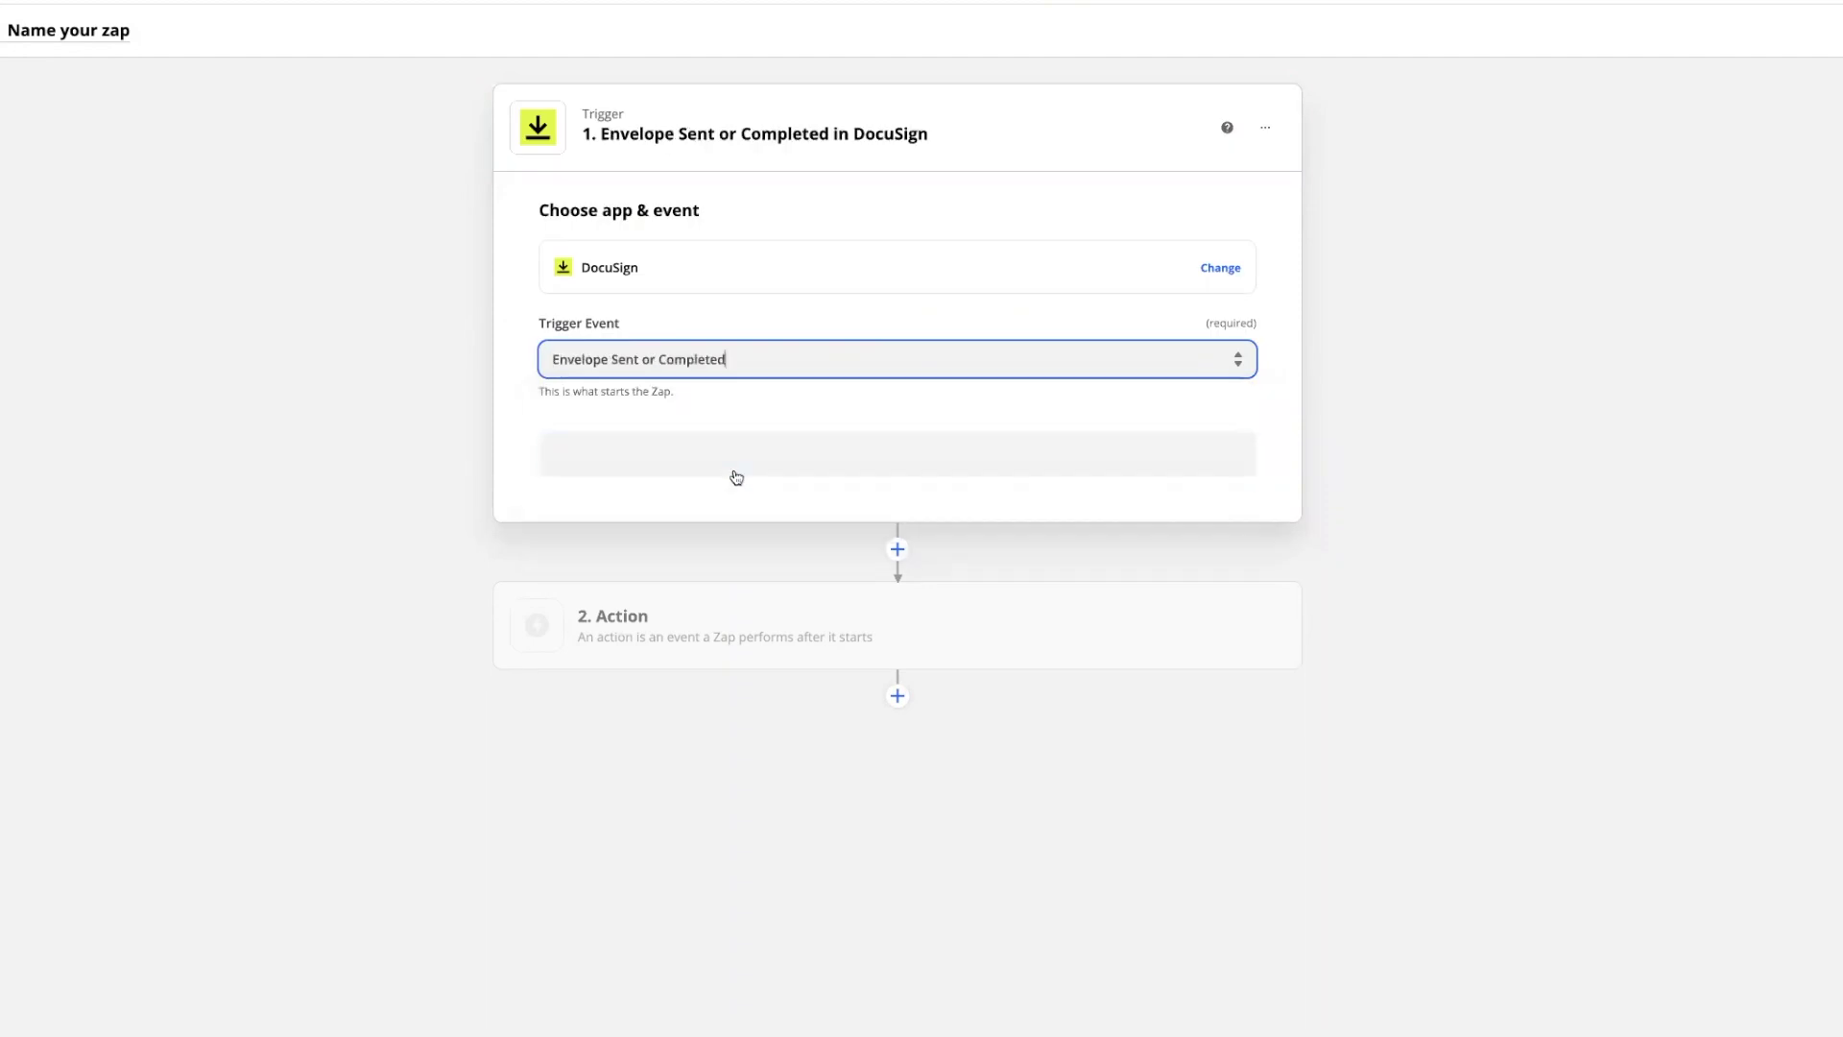
pyautogui.click(629, 369)
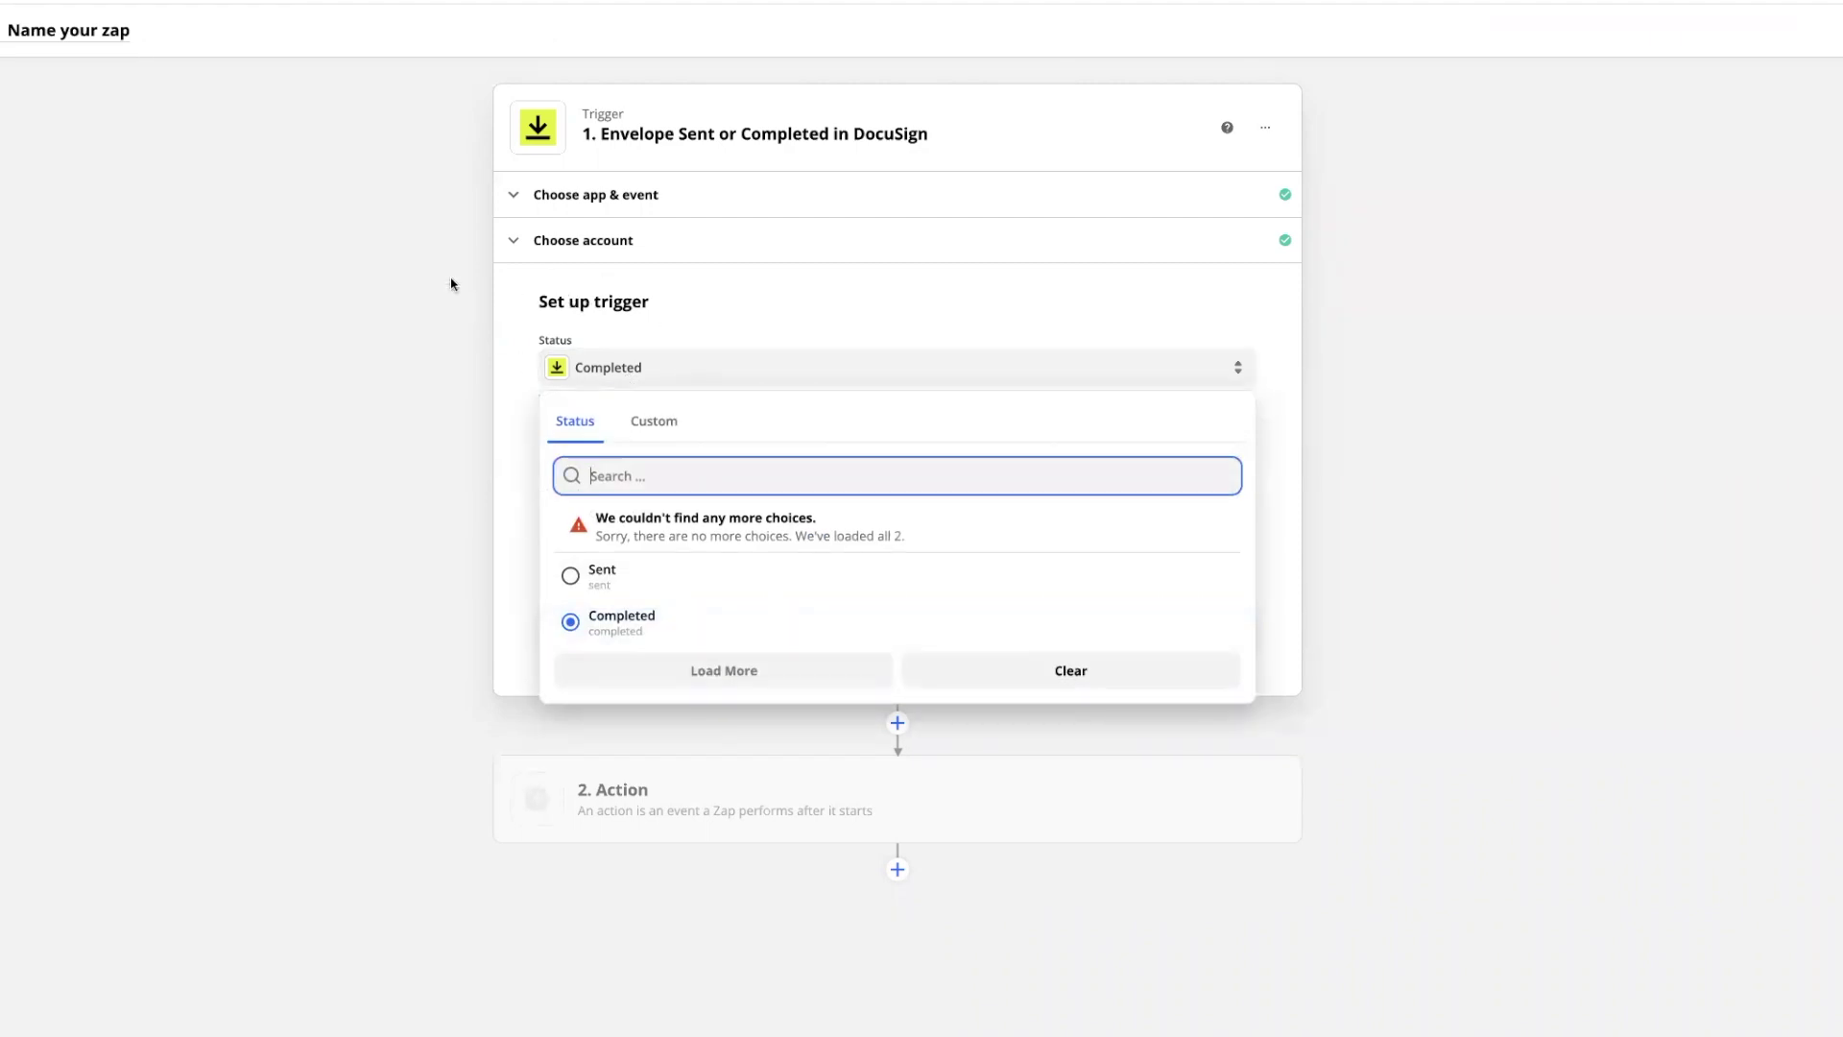
pyautogui.click(689, 627)
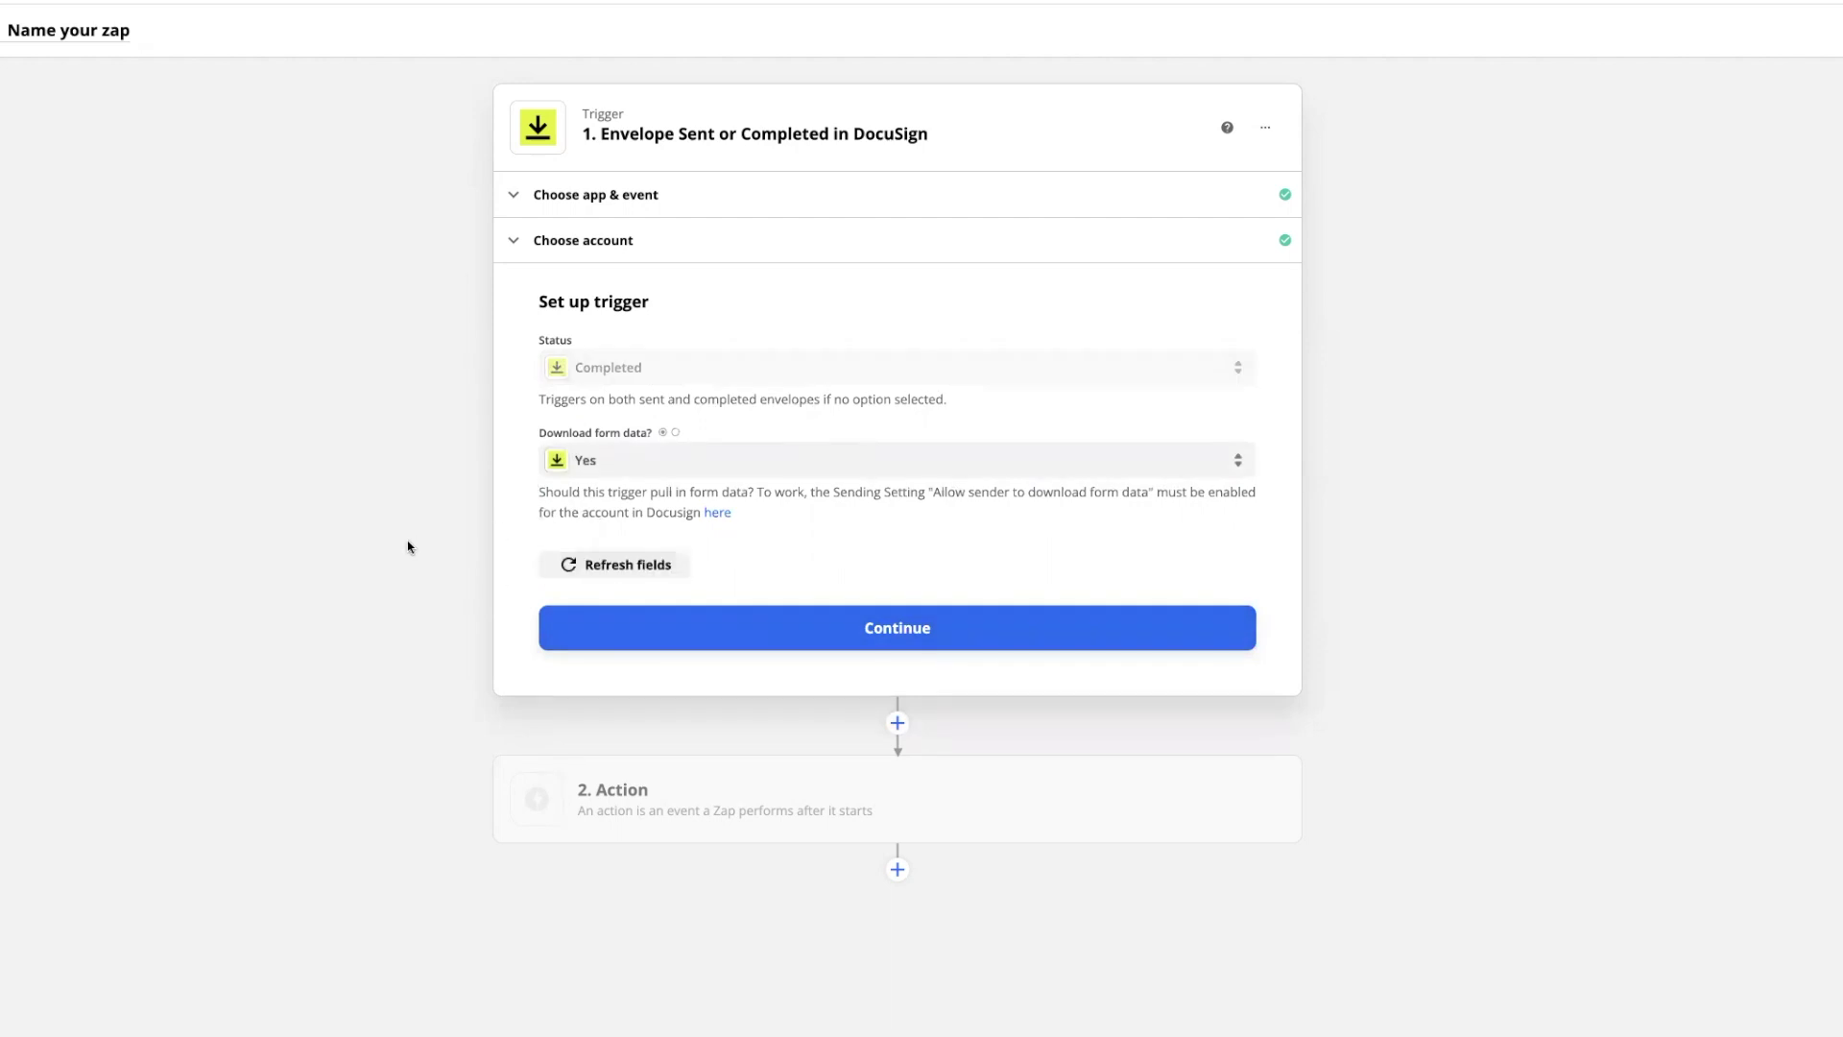
pyautogui.click(811, 643)
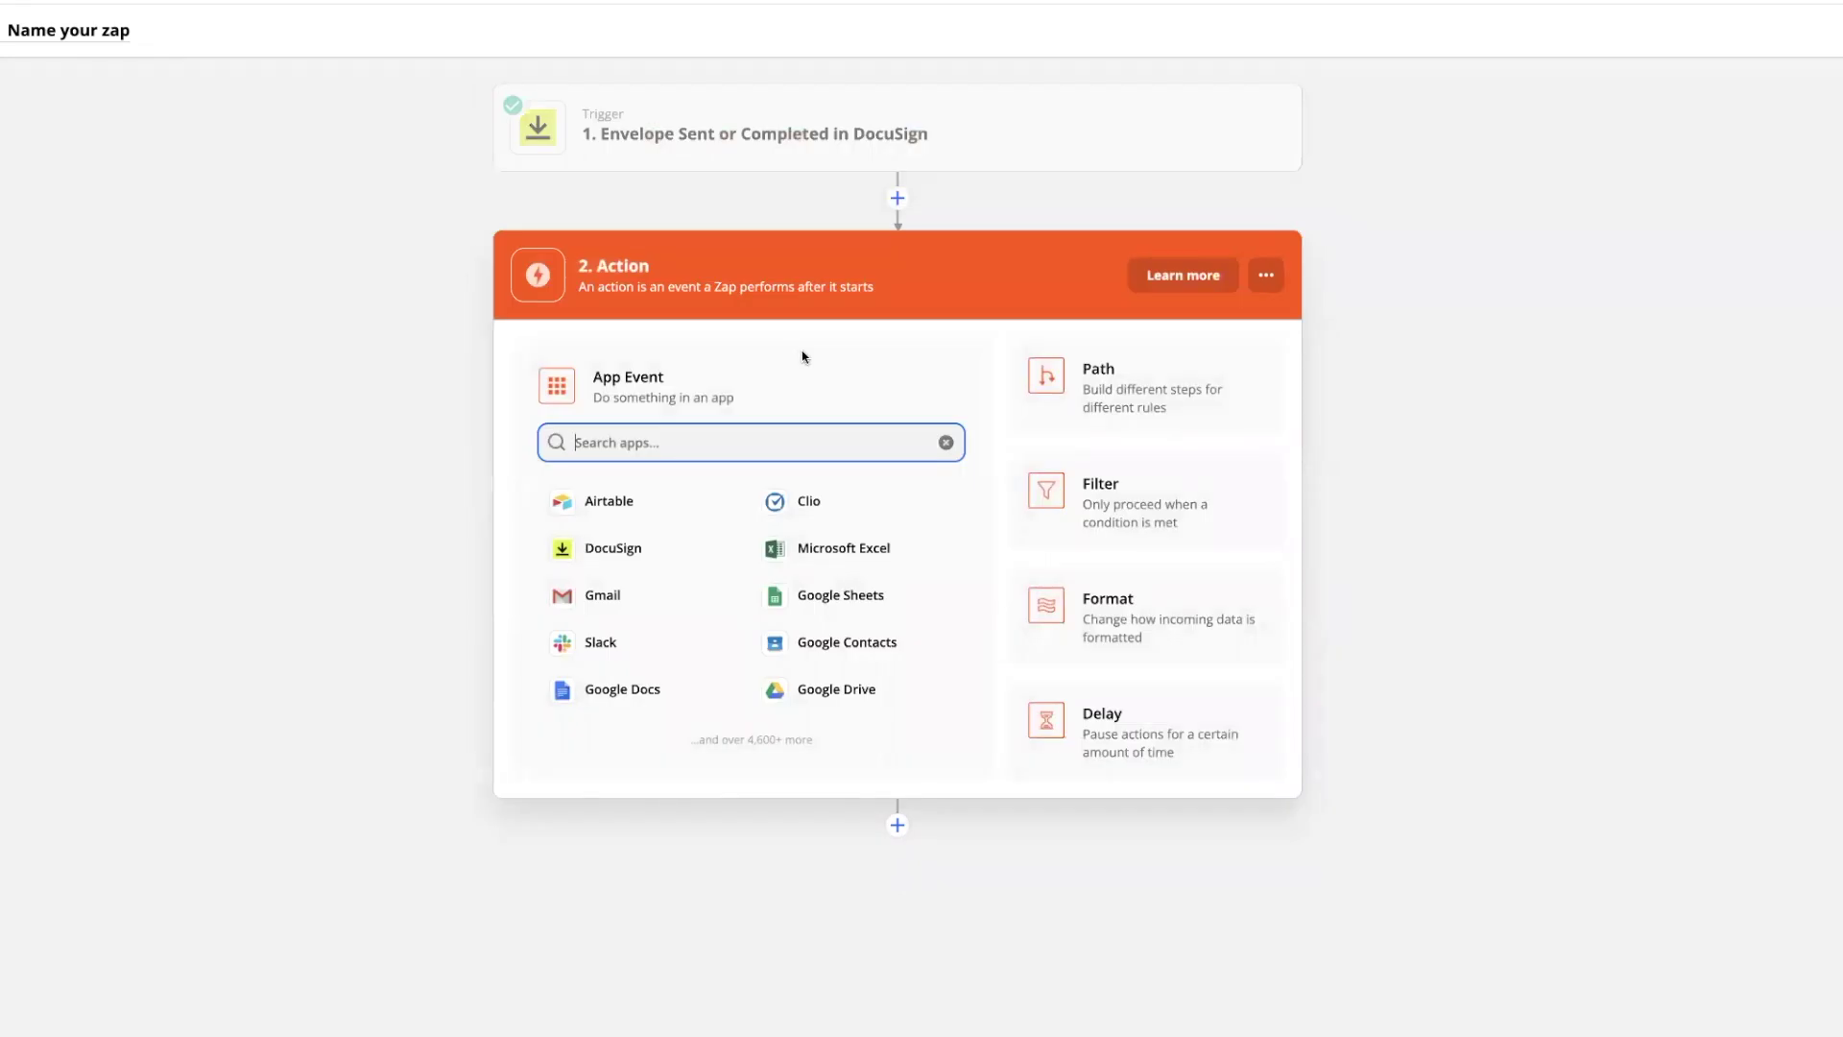
# Step: Make the action Documate's Create and Populate a New Session with the Employment Contract workflow
pyautogui.write('d')
pyautogui.click(614, 499)
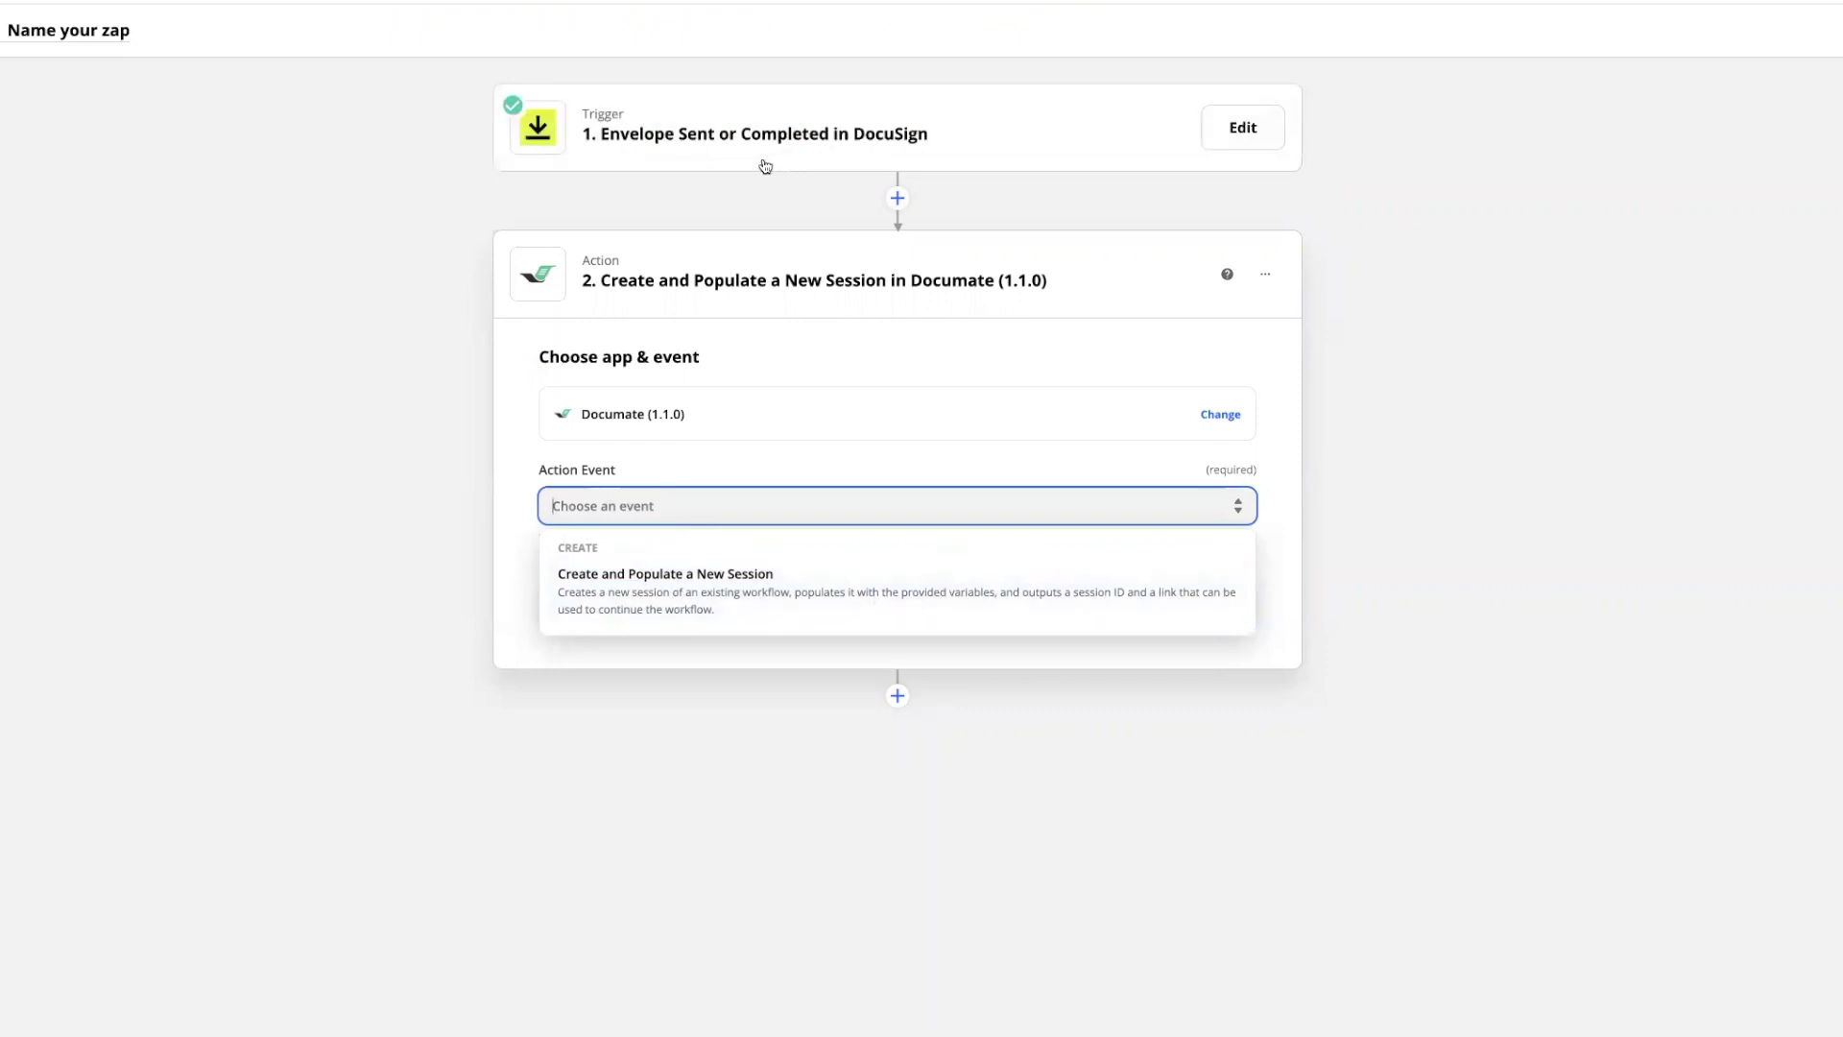
pyautogui.moveTo(777, 144)
pyautogui.click(665, 576)
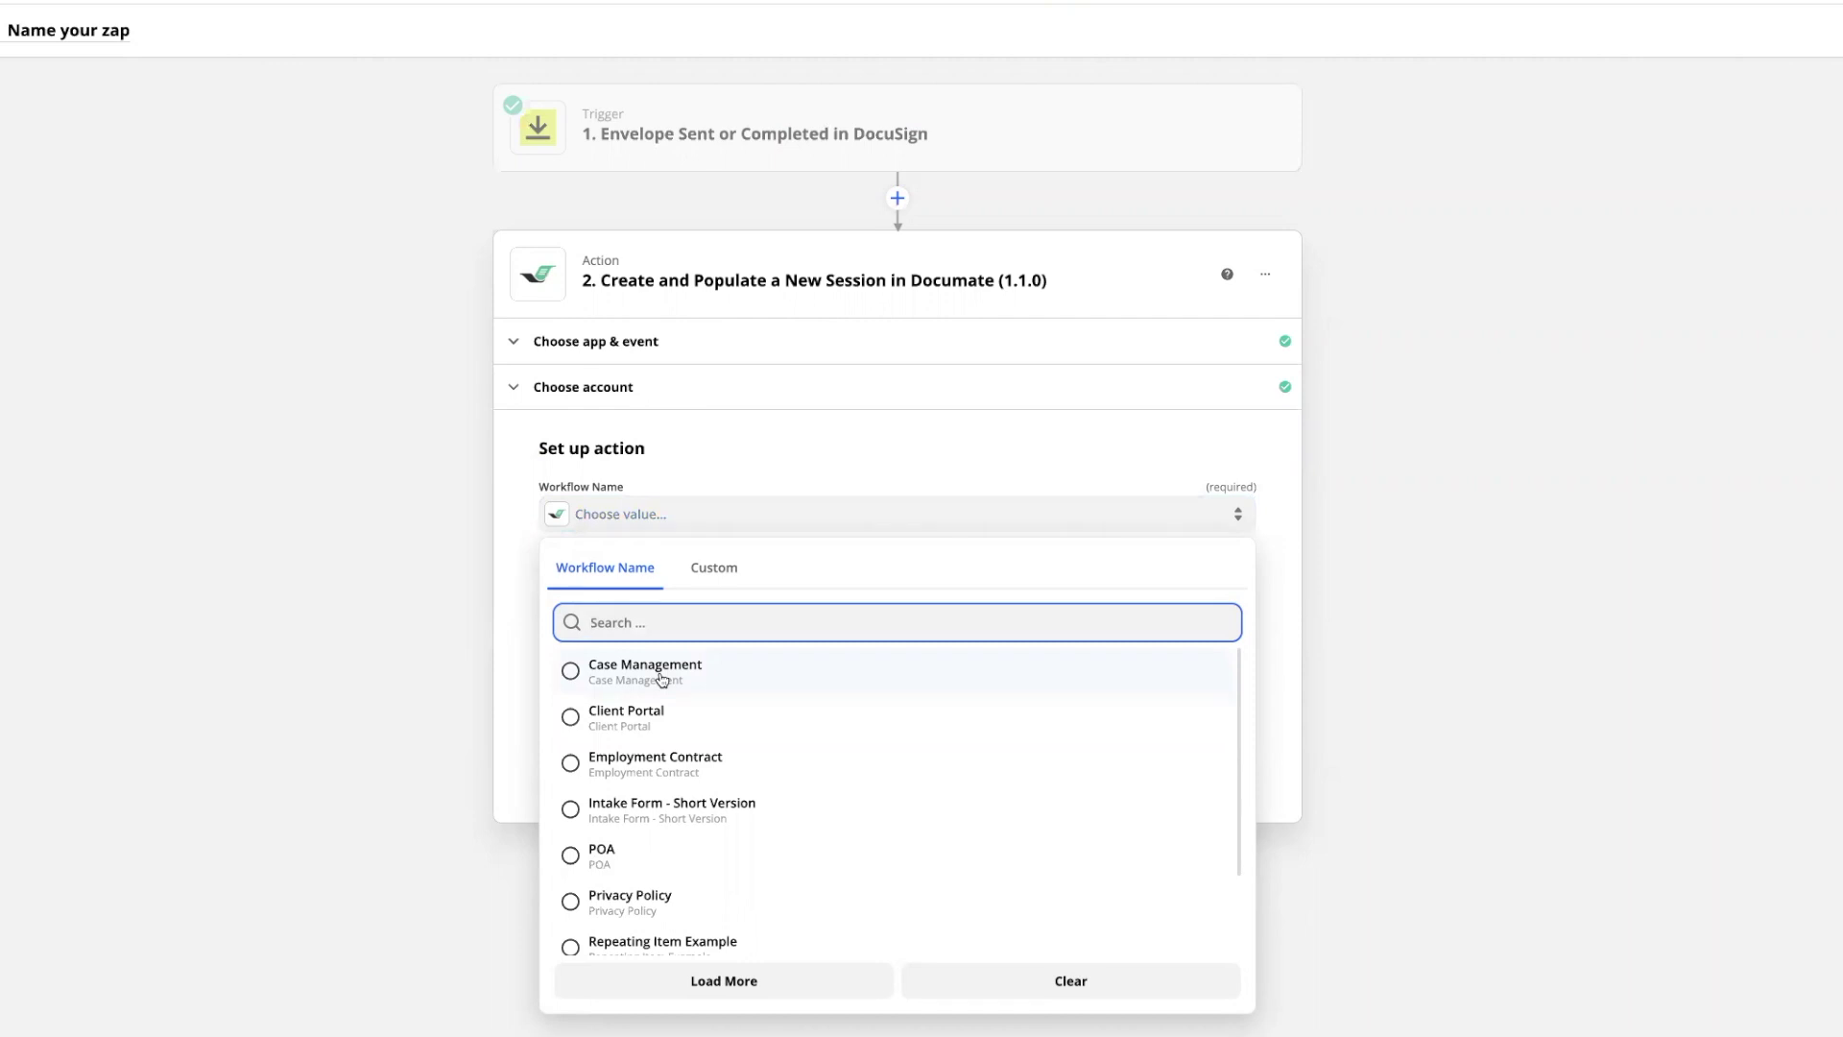
pyautogui.click(651, 771)
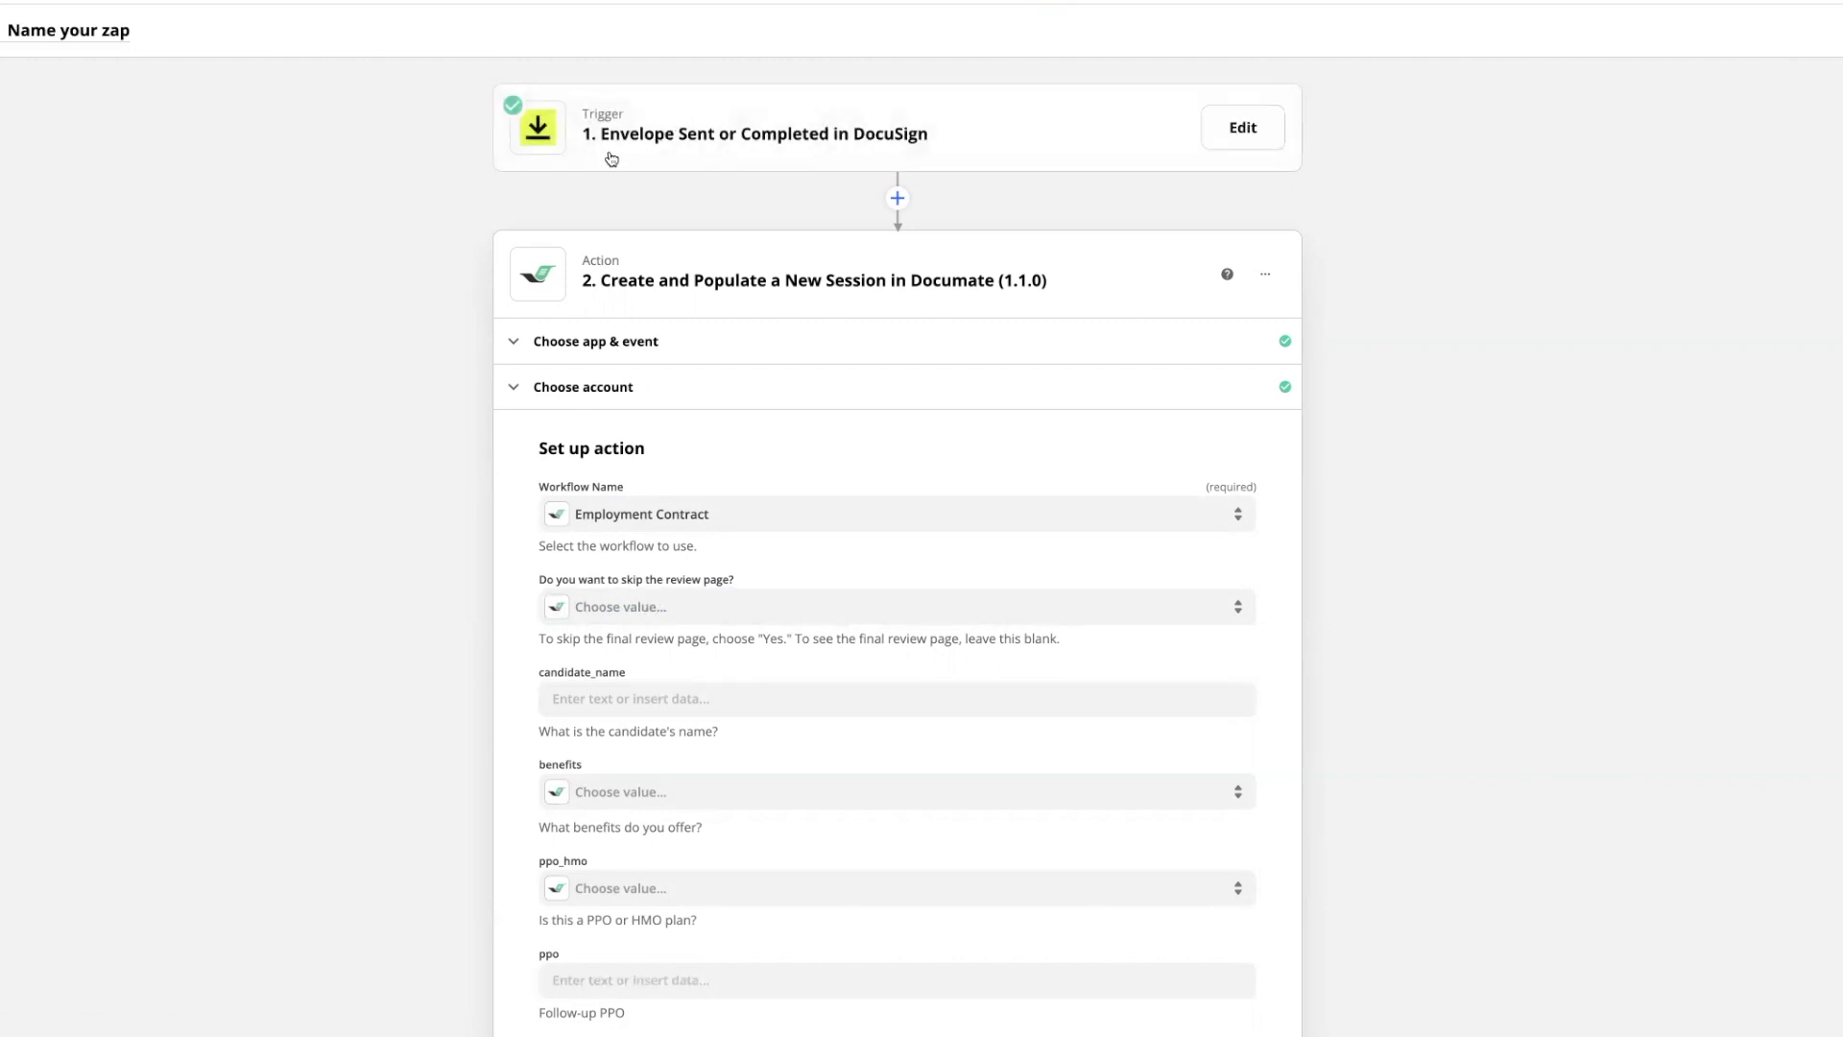
pyautogui.moveTo(778, 132)
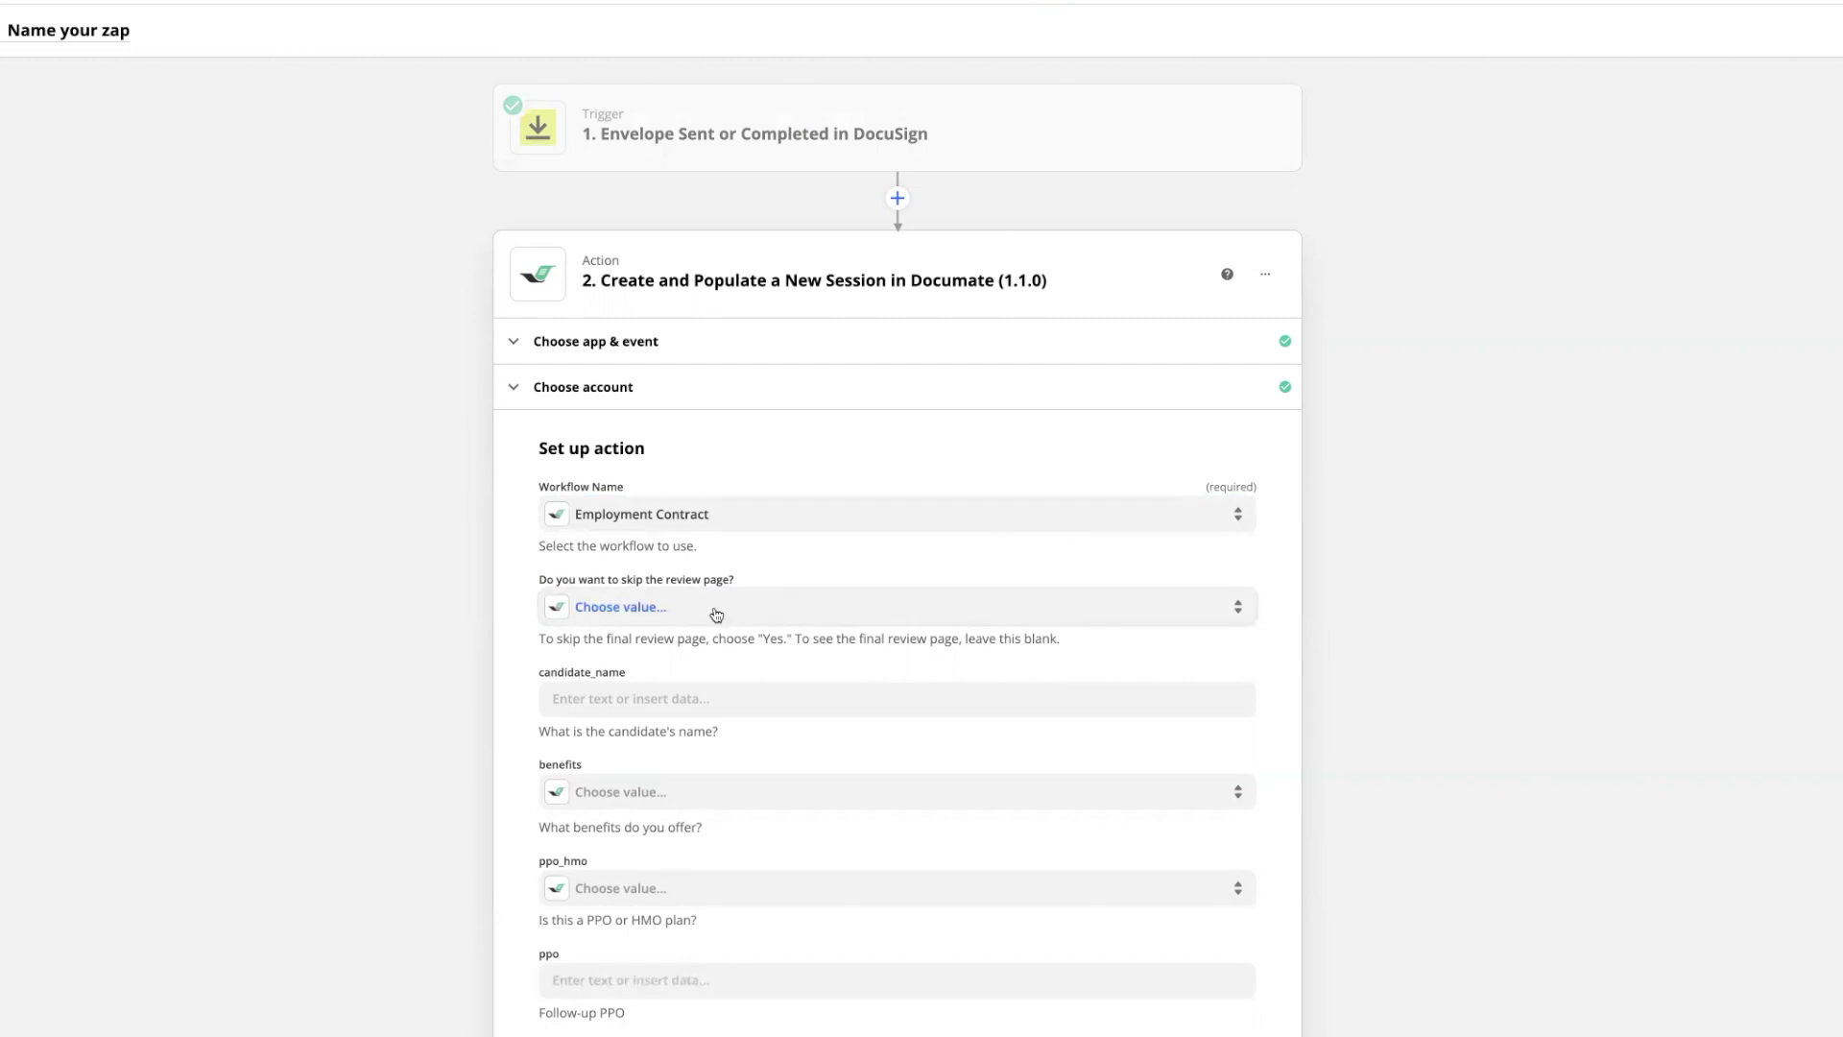
# Step: Set skip the review page to Yes and map Recipients Signers Name into candidate_name
pyautogui.click(712, 612)
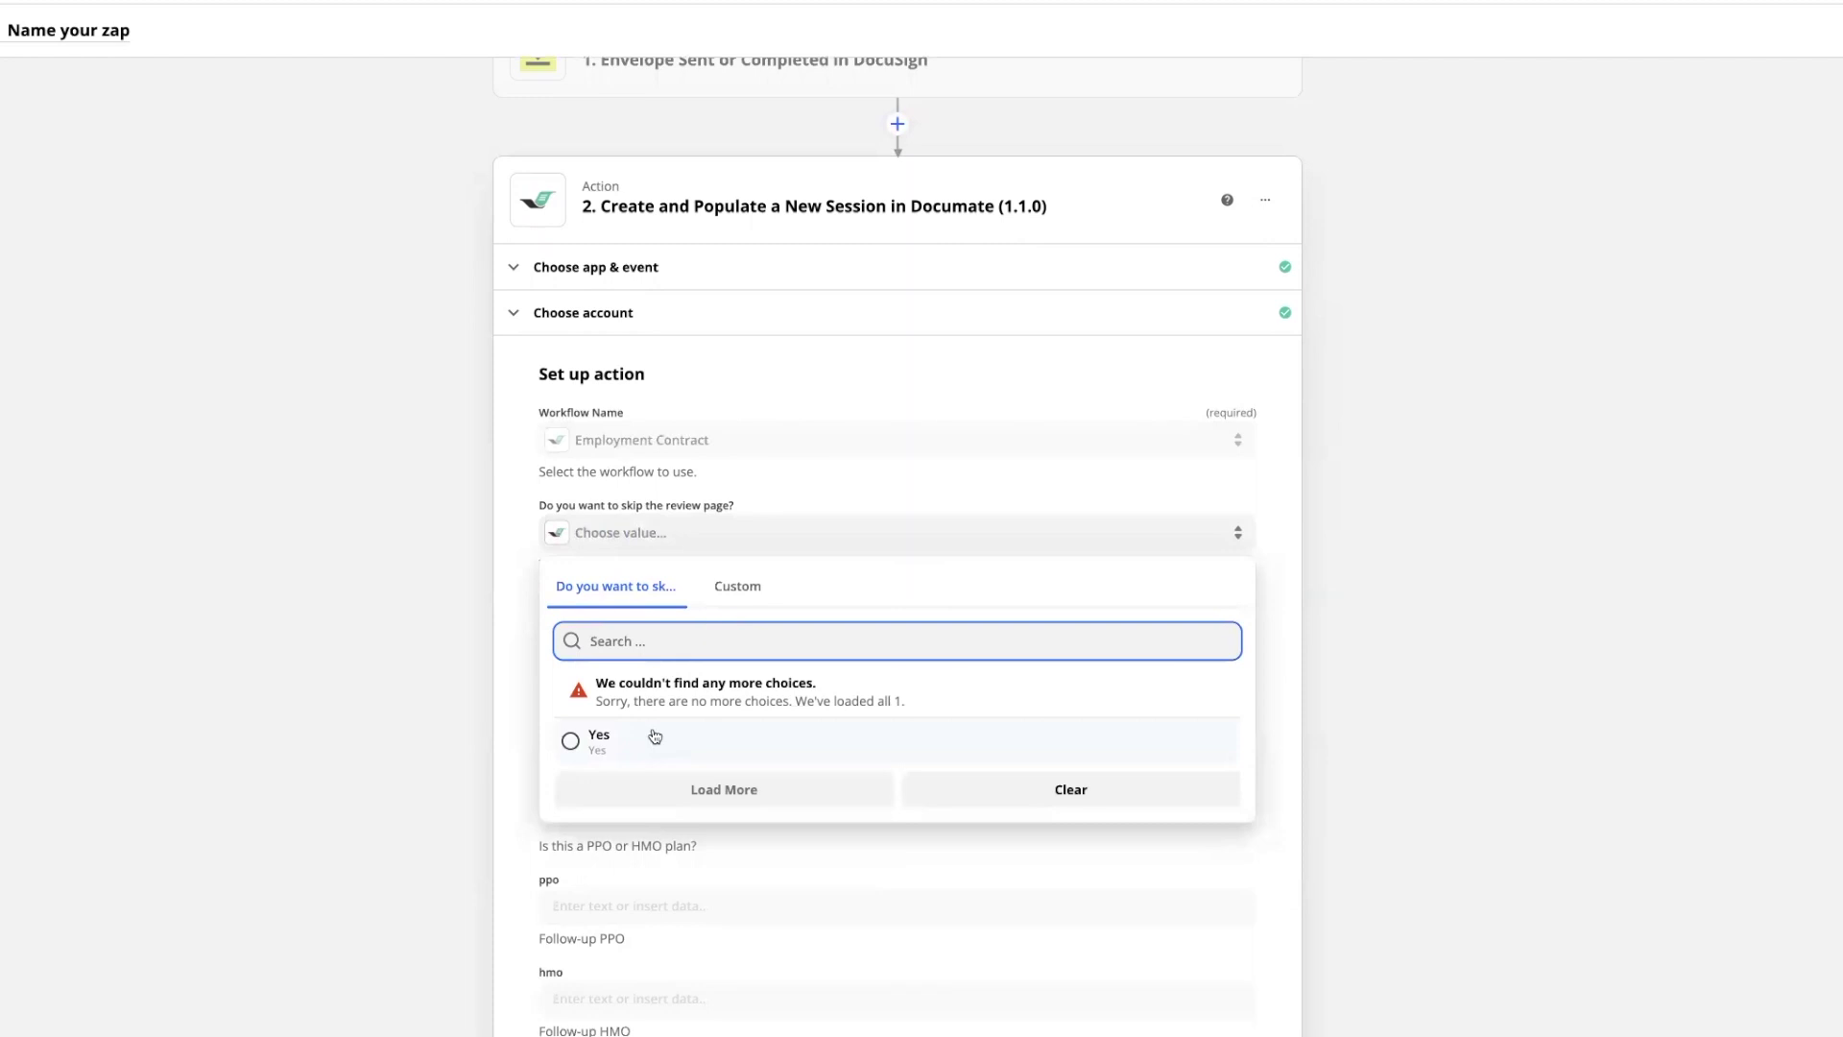
pyautogui.click(632, 751)
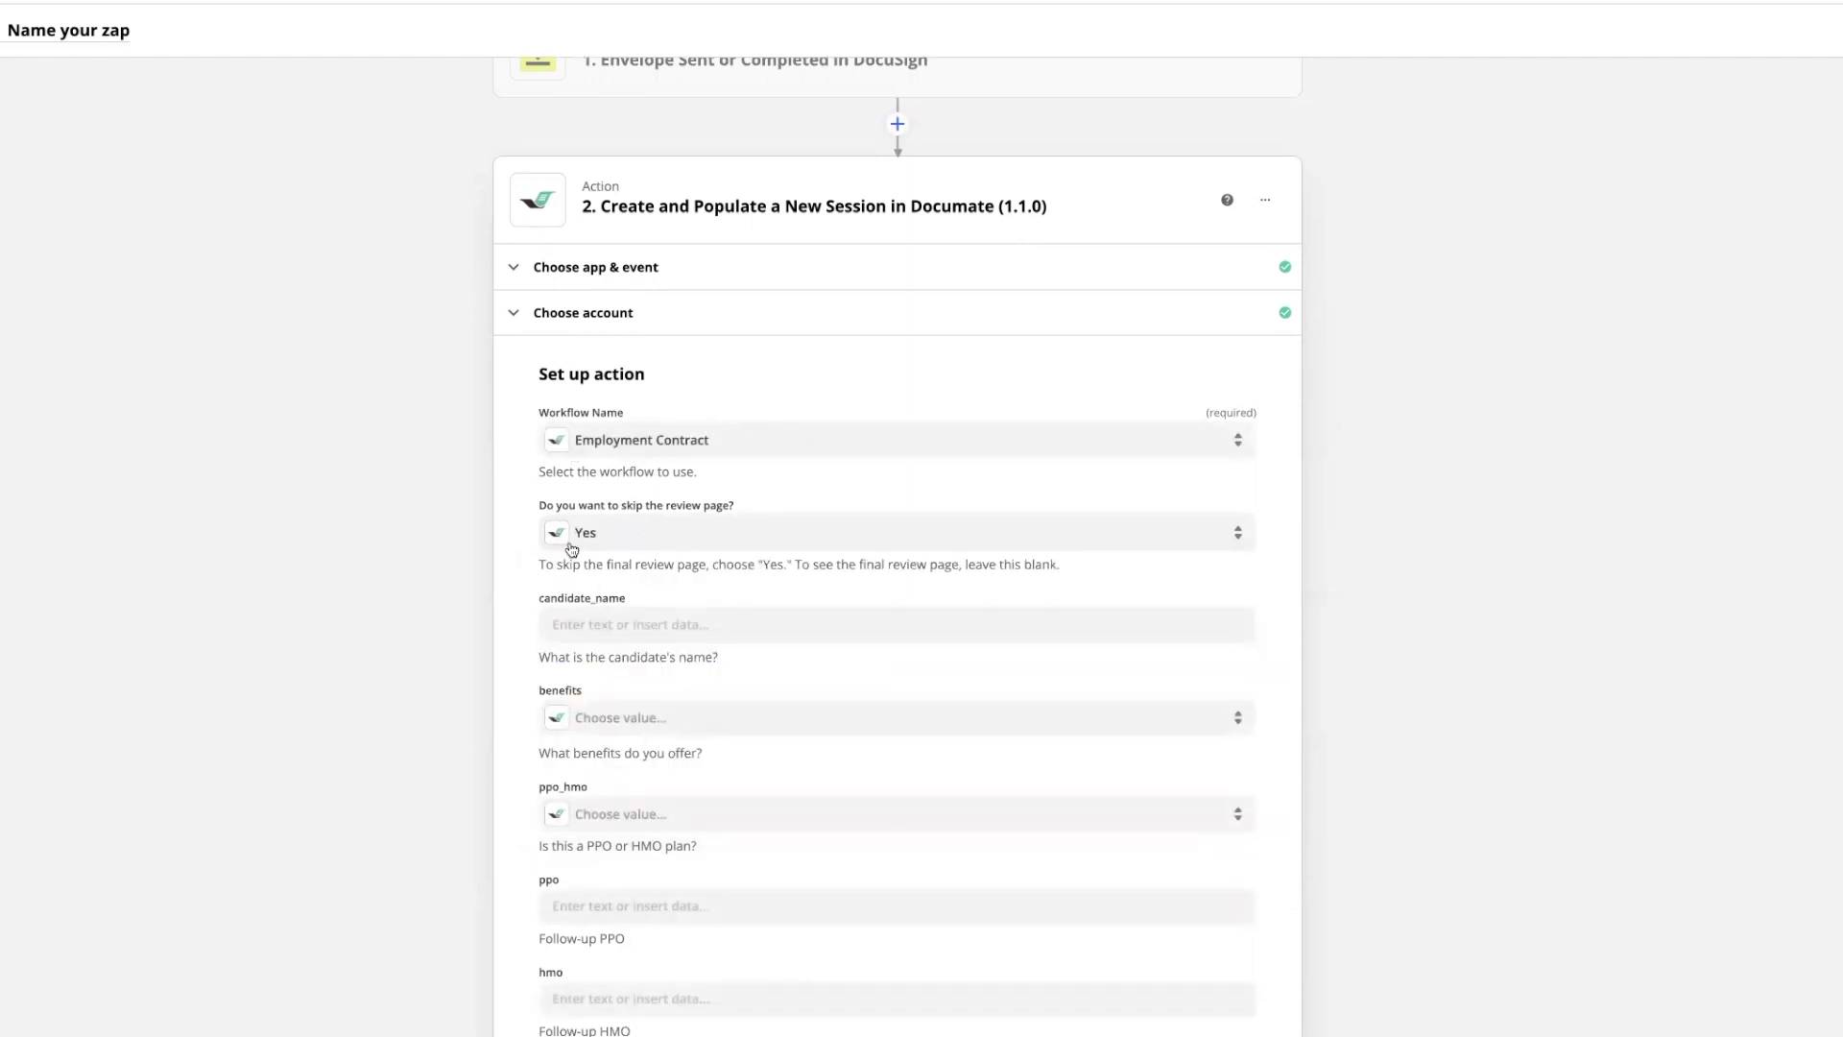
pyautogui.click(624, 626)
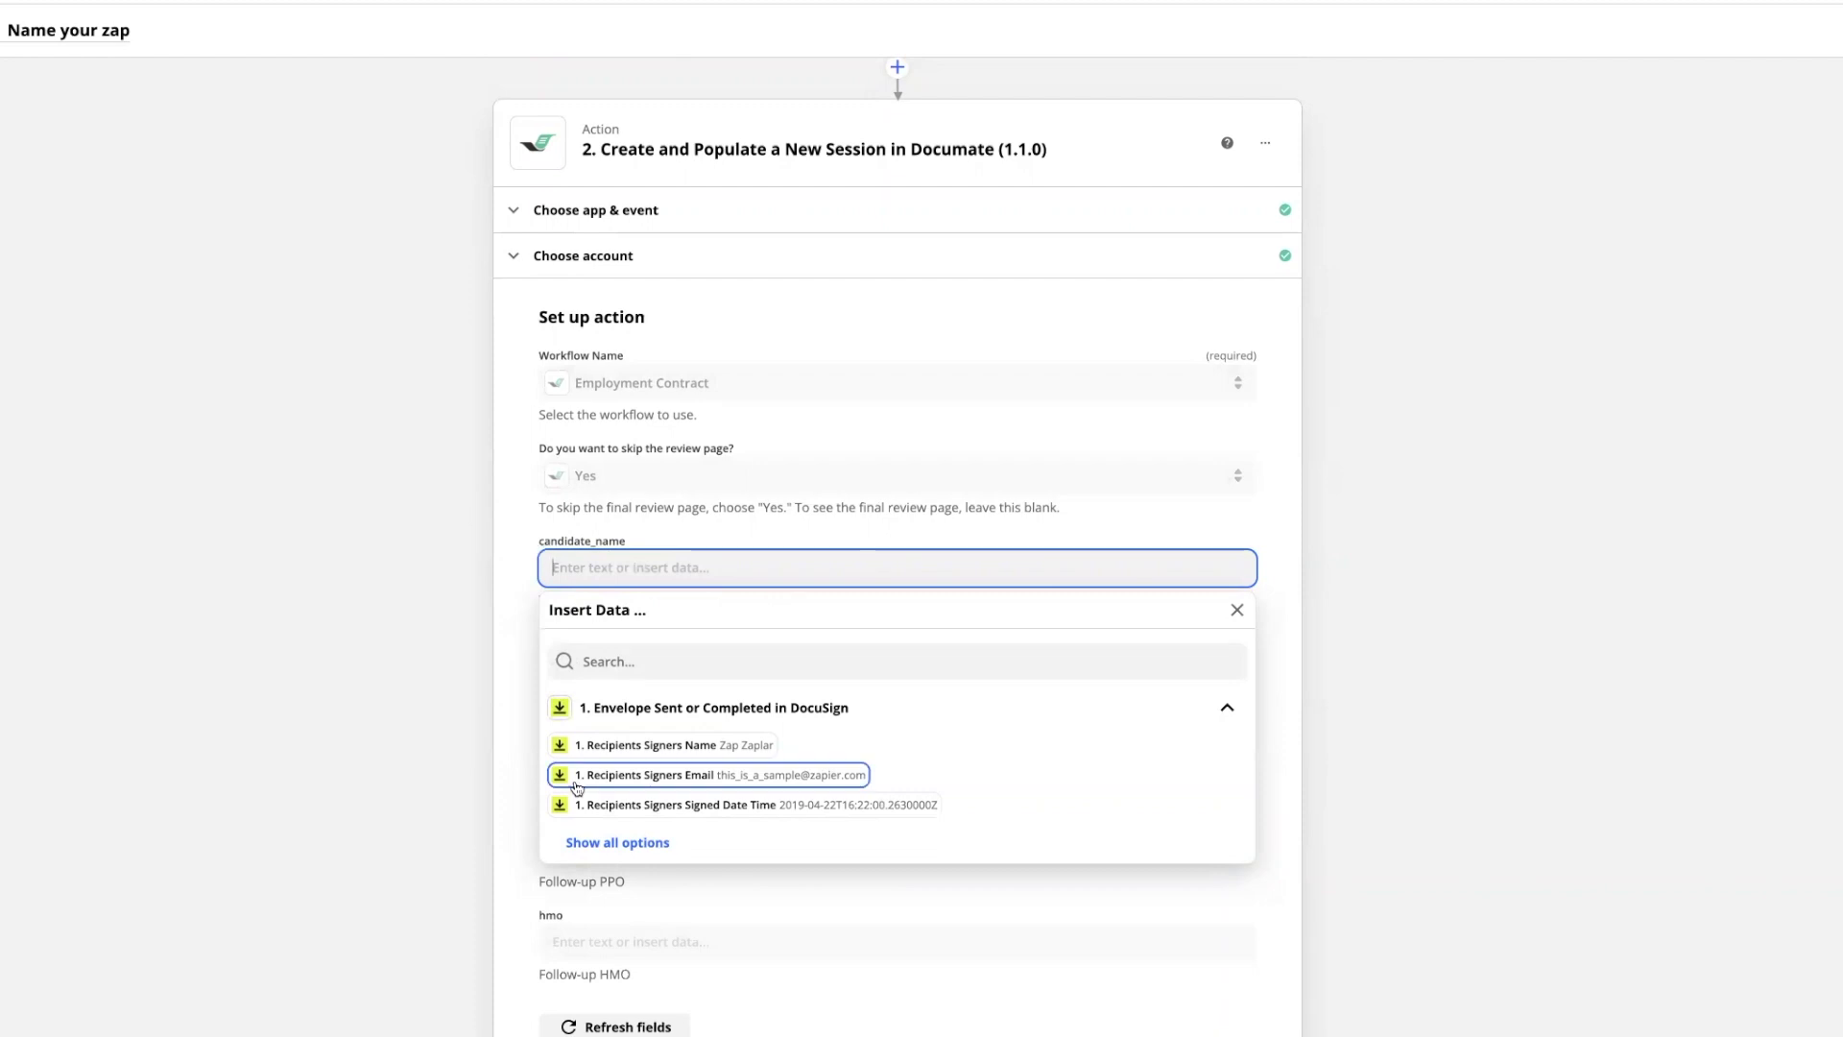
pyautogui.click(653, 746)
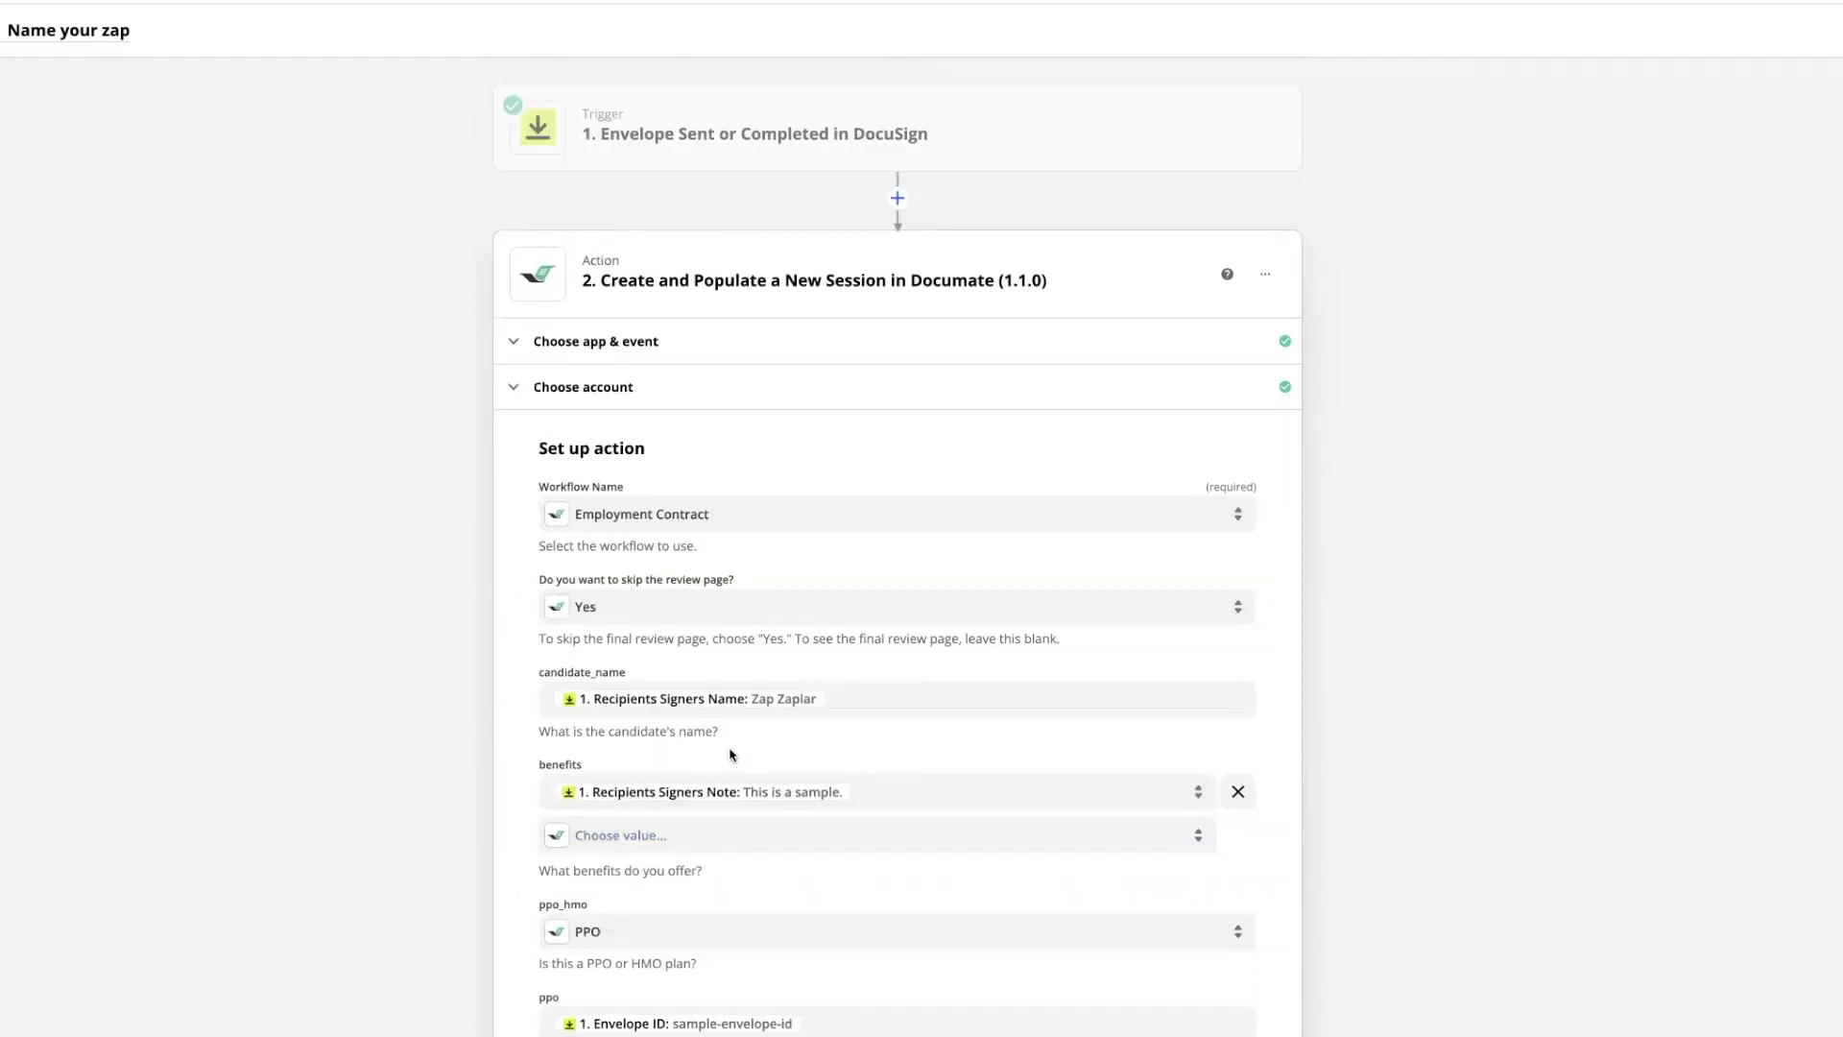
pyautogui.scroll(-4, 744, 767)
pyautogui.click(758, 911)
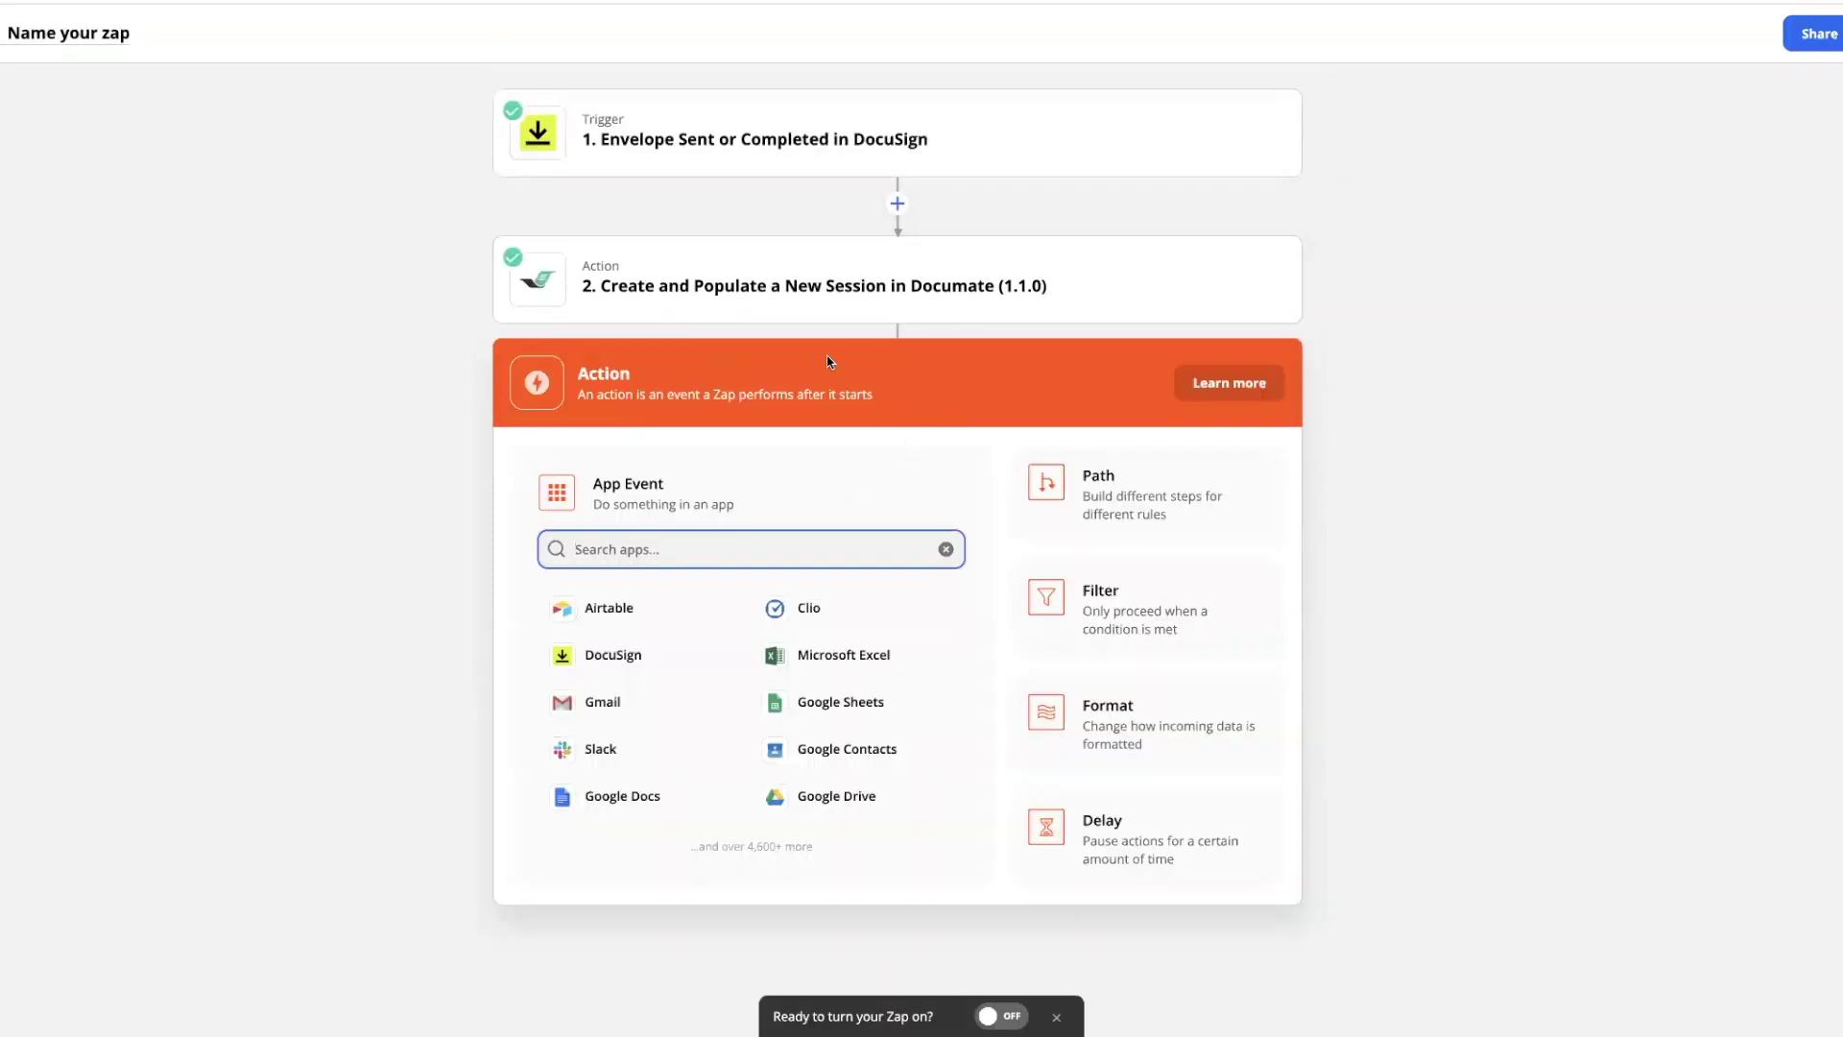
# Step: Add a Gmail Send Email step thanking the signer with the Continuation URL, and turn the Zap on
pyautogui.click(598, 702)
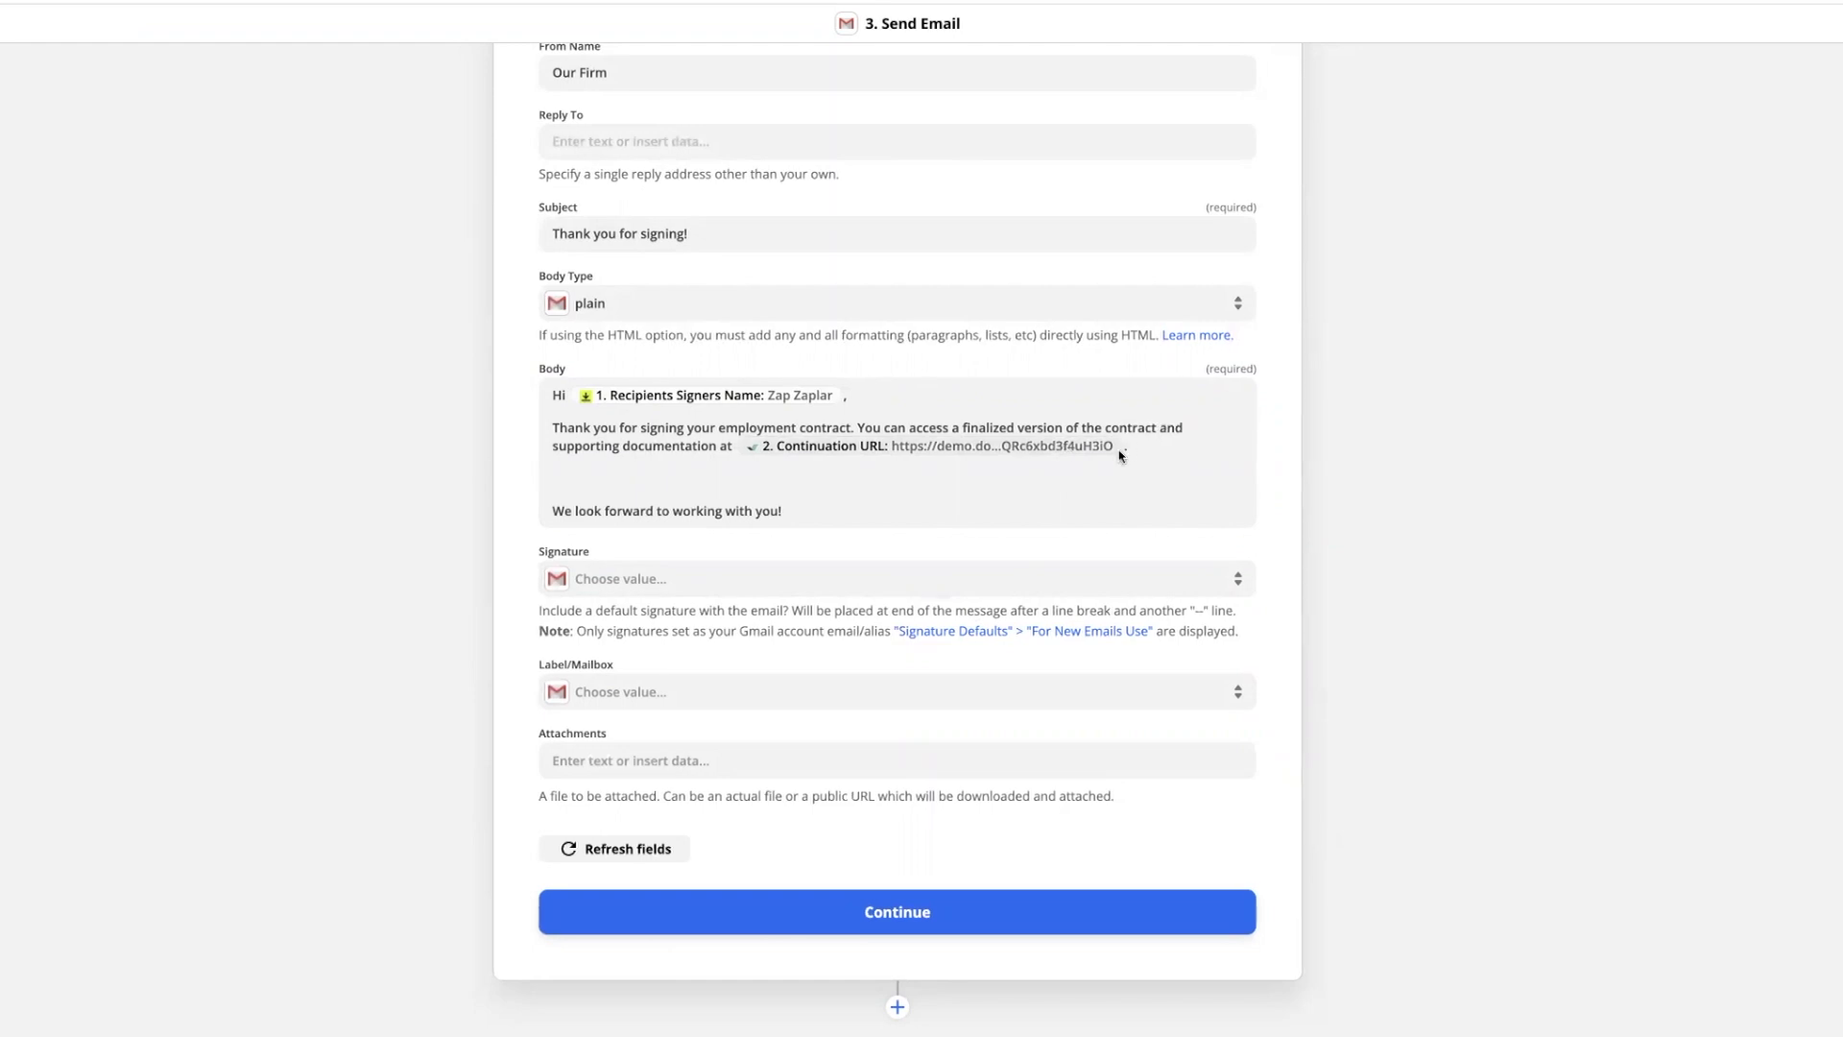
pyautogui.click(970, 938)
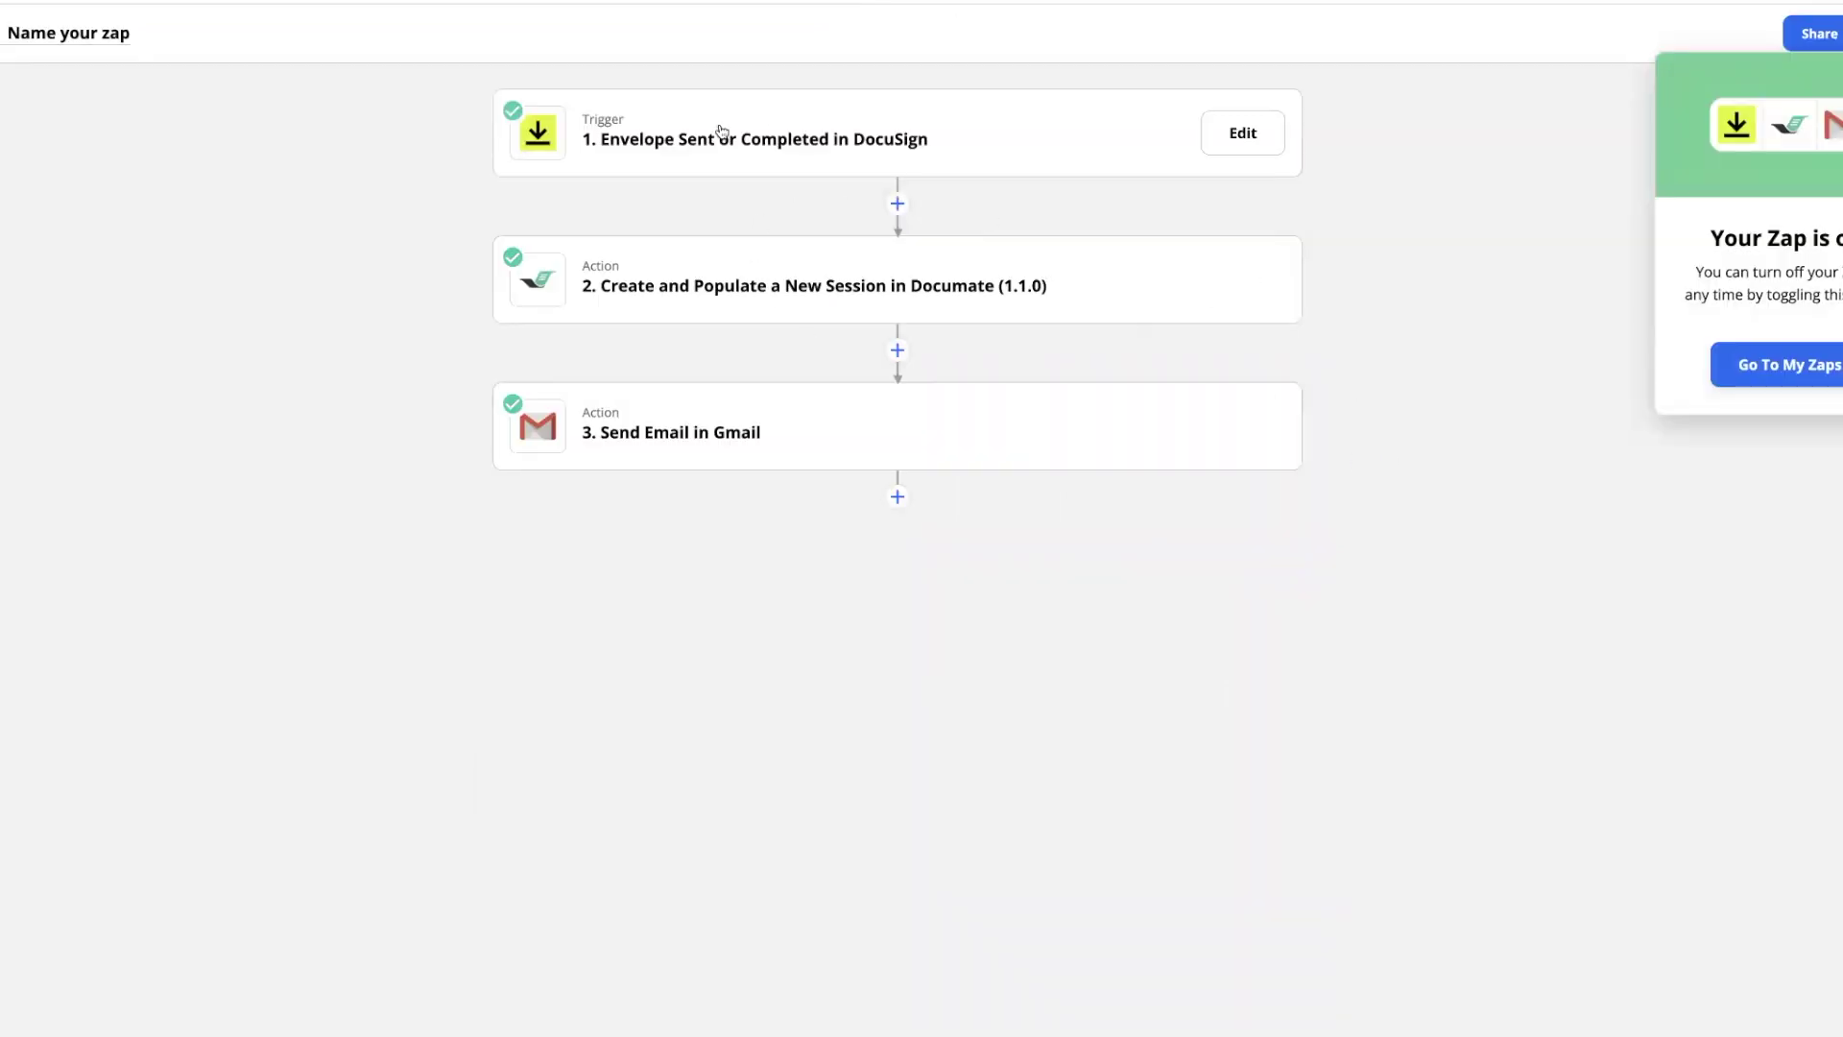